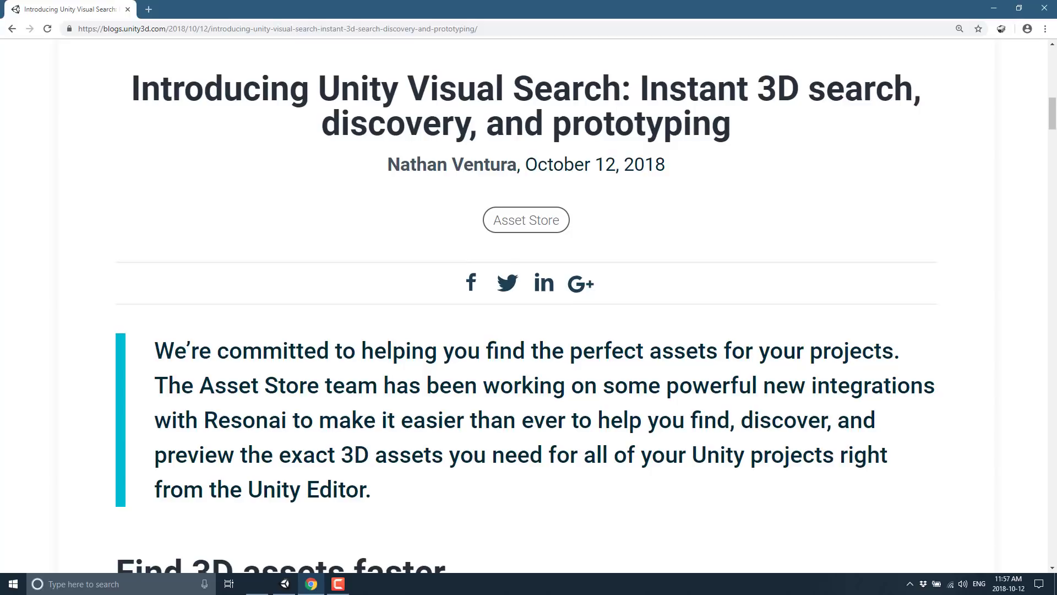
Scroll through the open page before switching to the Unity Launcher
{"action": "scroll", "coordinate": [297, 209], "scroll_direction": "down", "scroll_amount": 6}
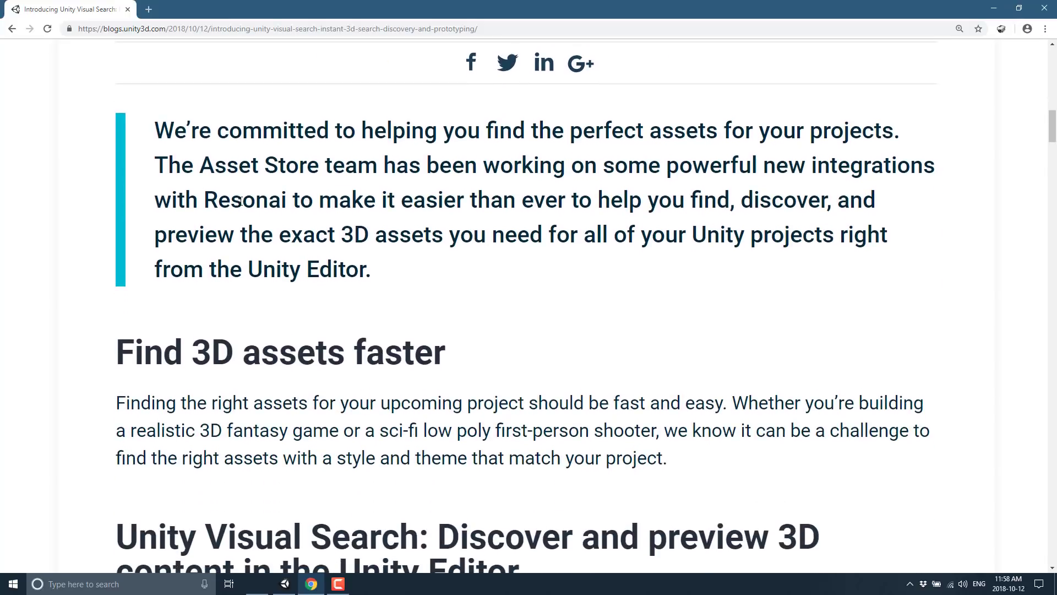
{"action": "scroll", "coordinate": [286, 244], "scroll_direction": "down", "scroll_amount": 1}
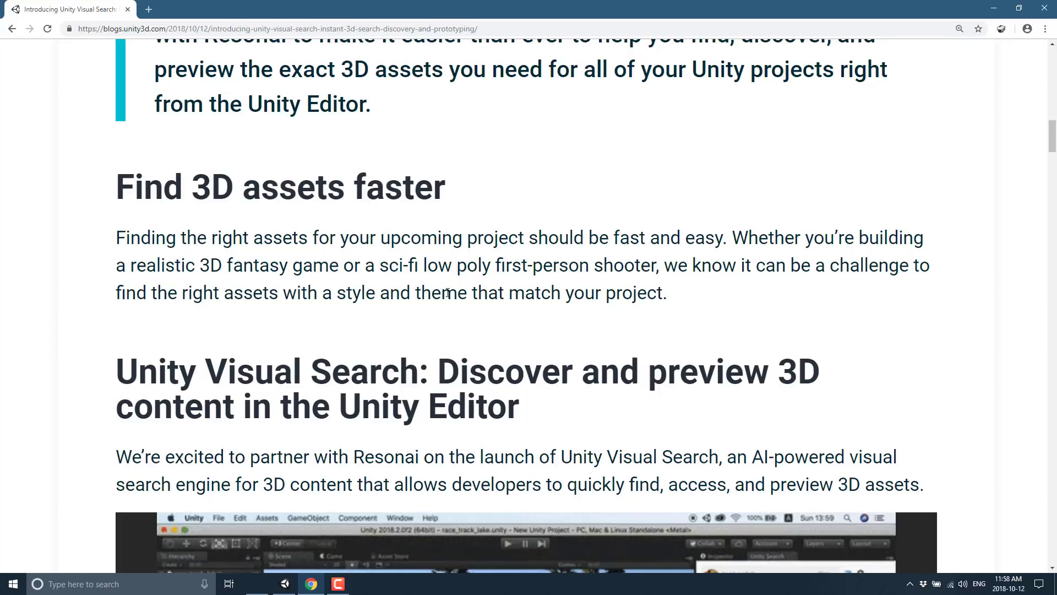
{"action": "scroll", "coordinate": [353, 306], "scroll_direction": "down", "scroll_amount": 5}
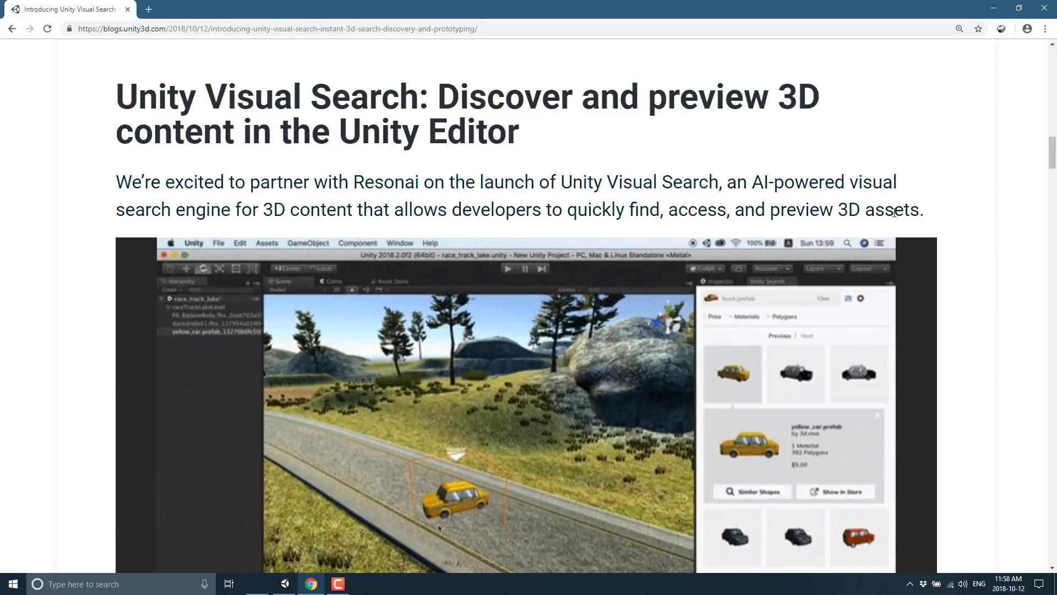
{"action": "scroll", "coordinate": [927, 215], "scroll_direction": "down", "scroll_amount": 8}
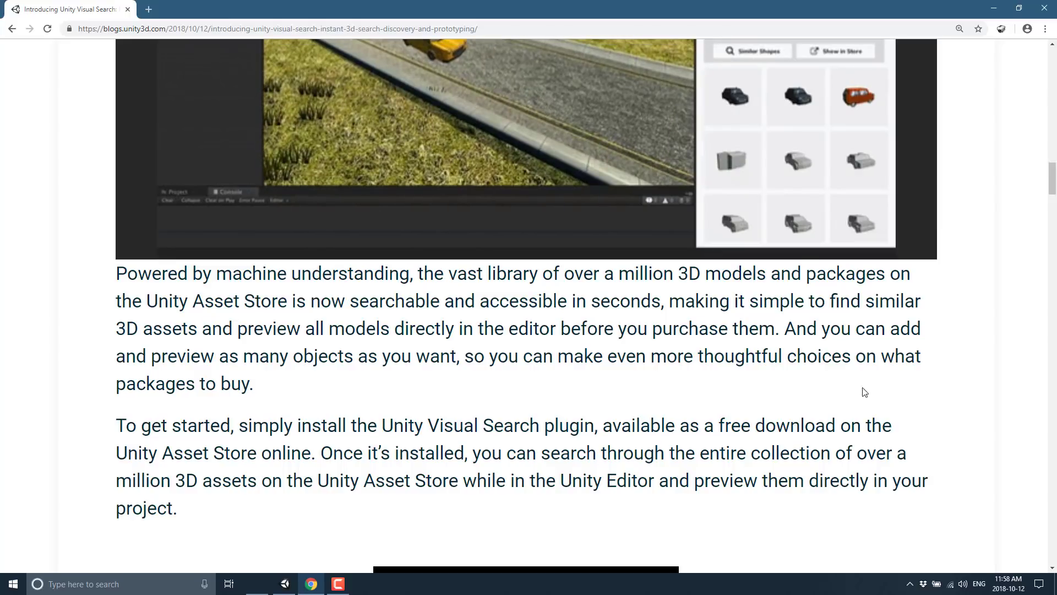
{"action": "scroll", "coordinate": [803, 400], "scroll_direction": "down", "scroll_amount": 1}
{"action": "scroll", "coordinate": [802, 400], "scroll_direction": "down", "scroll_amount": 4}
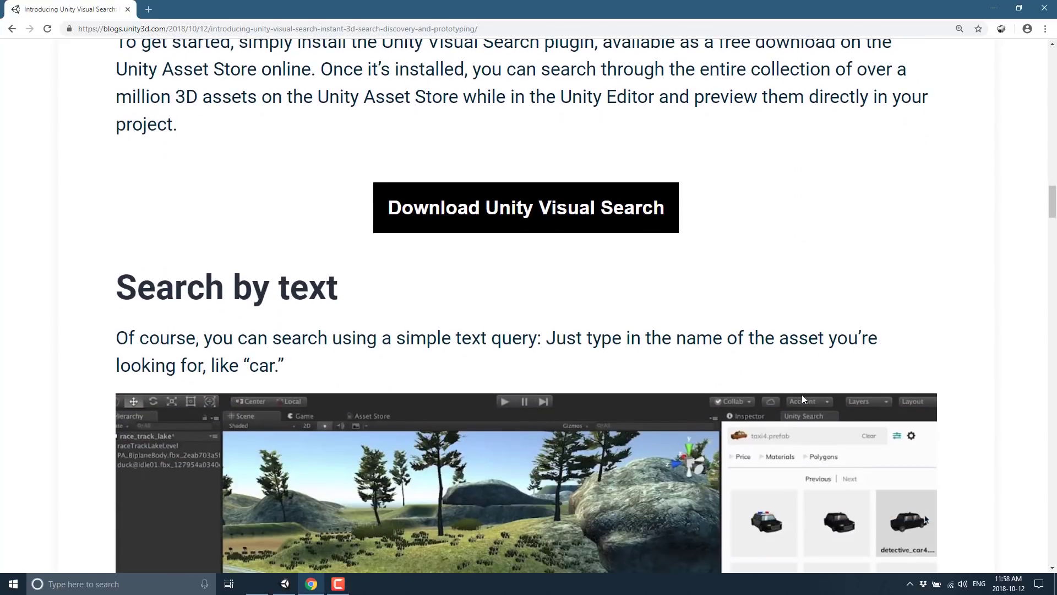
{"action": "scroll", "coordinate": [802, 397], "scroll_direction": "down", "scroll_amount": 2}
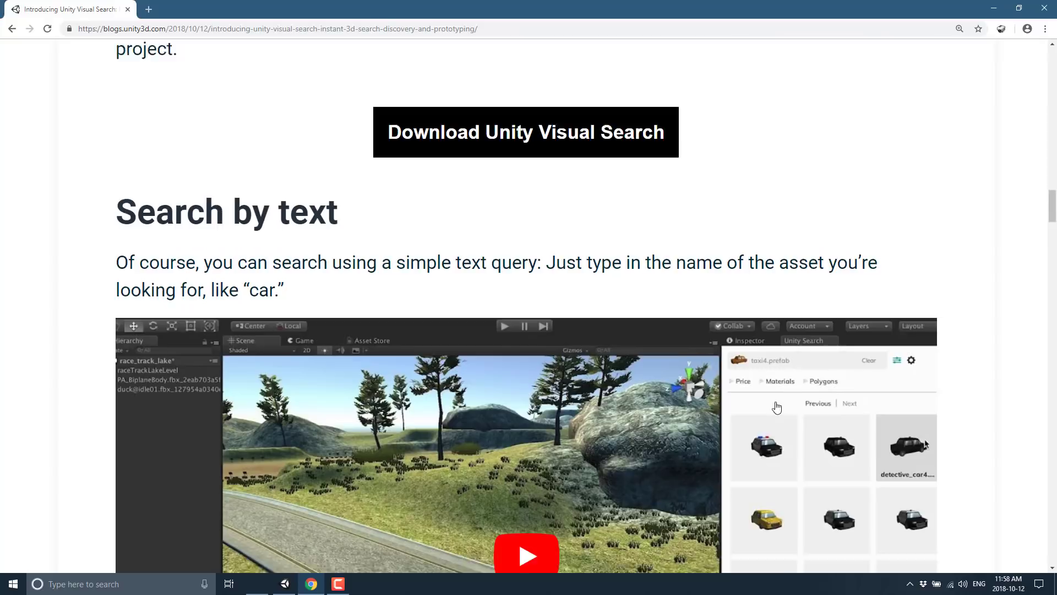
{"action": "scroll", "coordinate": [755, 421], "scroll_direction": "down", "scroll_amount": 2}
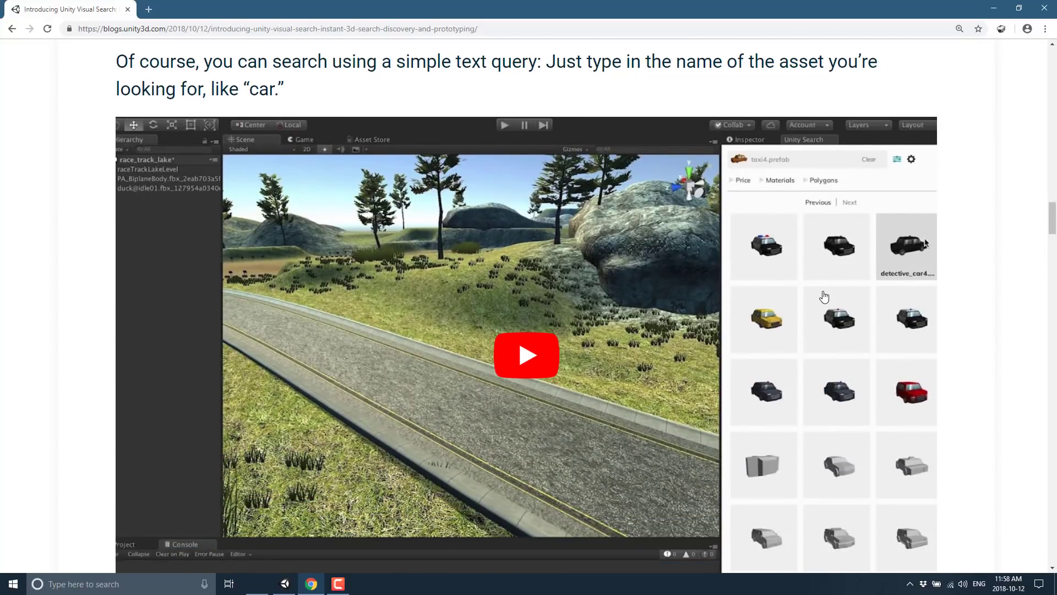
{"action": "scroll", "coordinate": [791, 340], "scroll_direction": "down", "scroll_amount": 3}
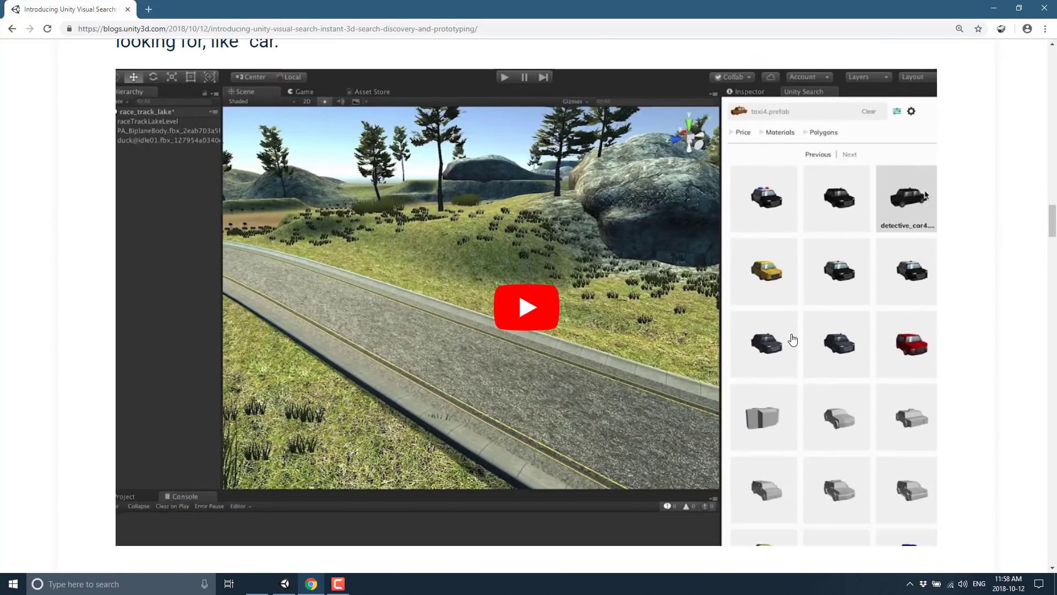
{"action": "scroll", "coordinate": [890, 371], "scroll_direction": "down", "scroll_amount": 3}
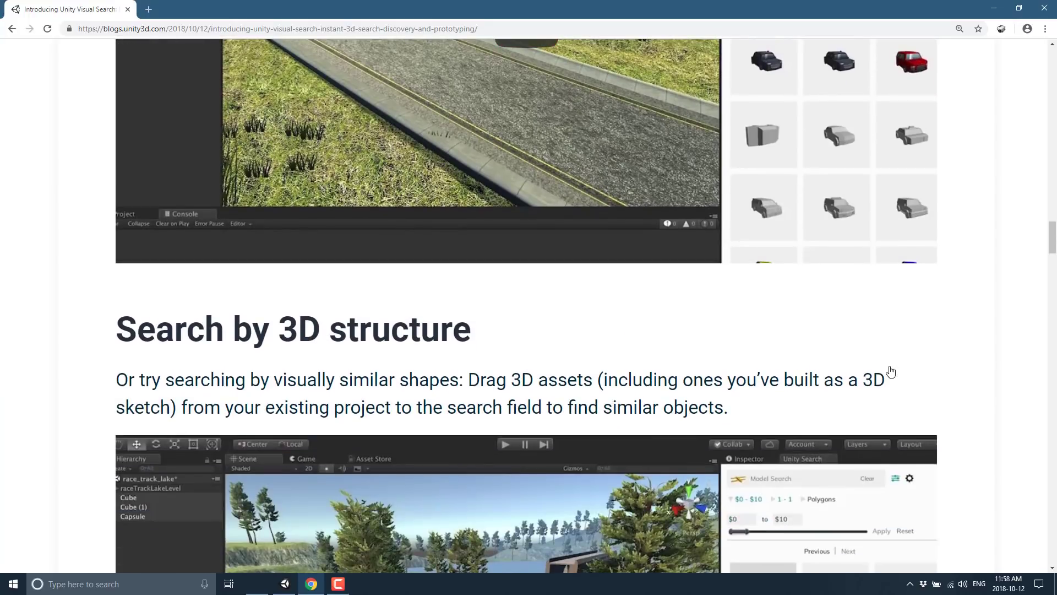
{"action": "scroll", "coordinate": [890, 371], "scroll_direction": "down", "scroll_amount": 2}
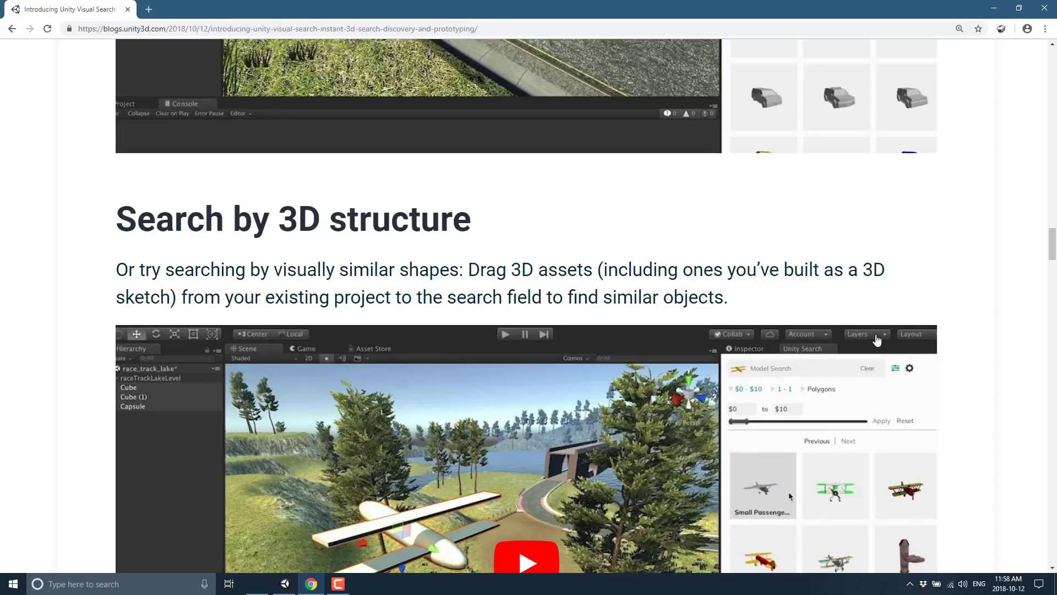
{"action": "scroll", "coordinate": [877, 341], "scroll_direction": "down", "scroll_amount": 10}
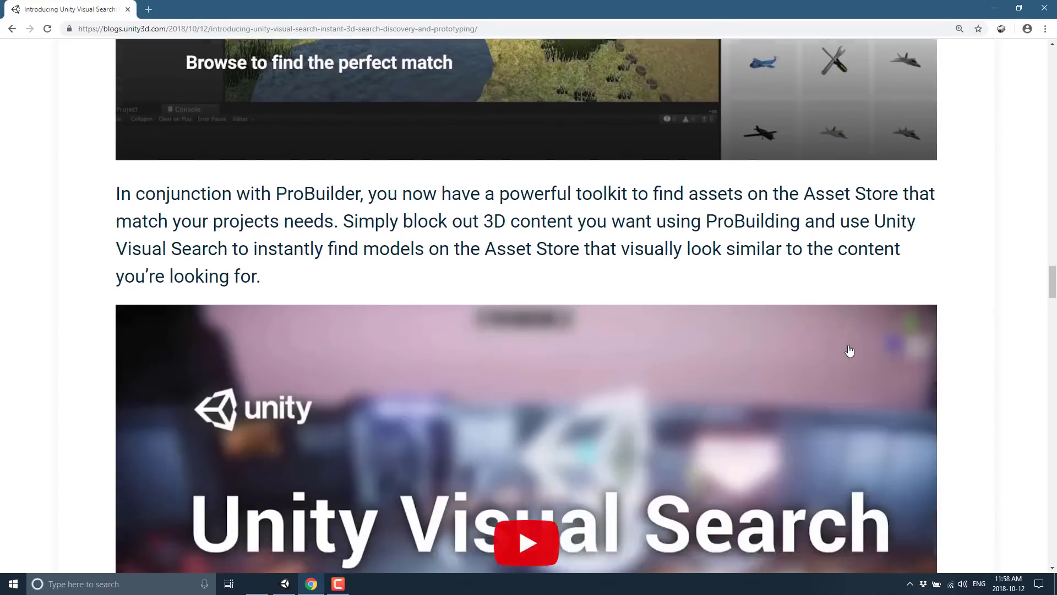
{"action": "scroll", "coordinate": [842, 338], "scroll_direction": "up", "scroll_amount": 3}
{"action": "scroll", "coordinate": [386, 302], "scroll_direction": "up", "scroll_amount": 3}
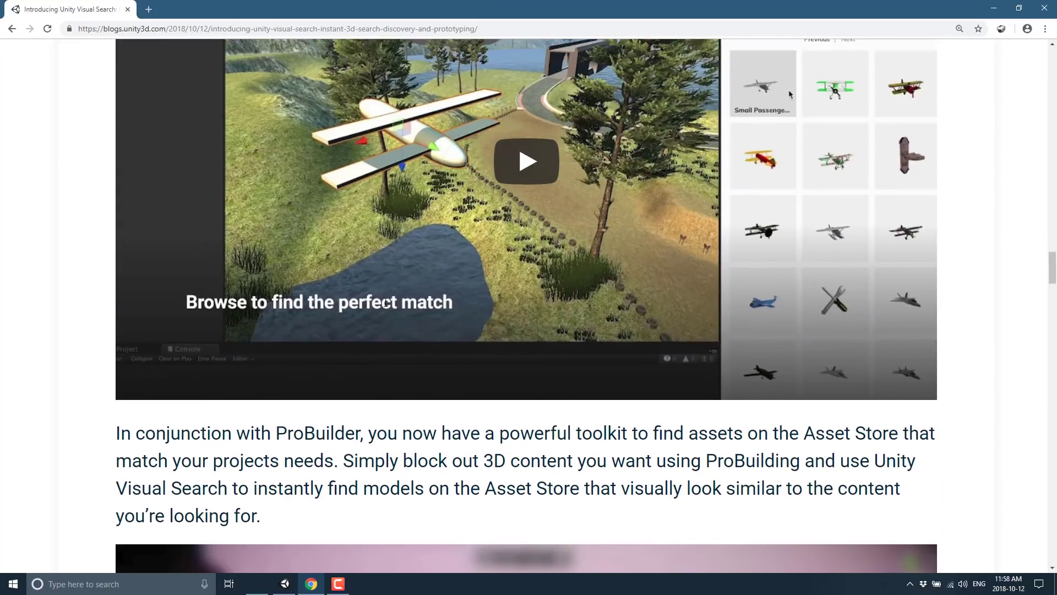
{"action": "scroll", "coordinate": [386, 302], "scroll_direction": "up", "scroll_amount": 1}
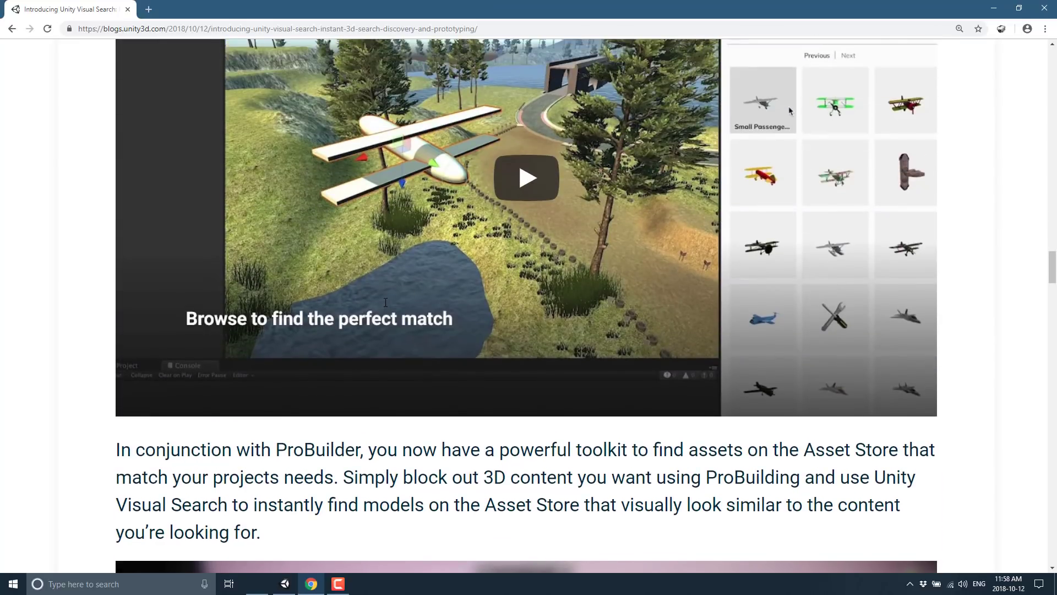
{"action": "scroll", "coordinate": [385, 302], "scroll_direction": "down", "scroll_amount": 9}
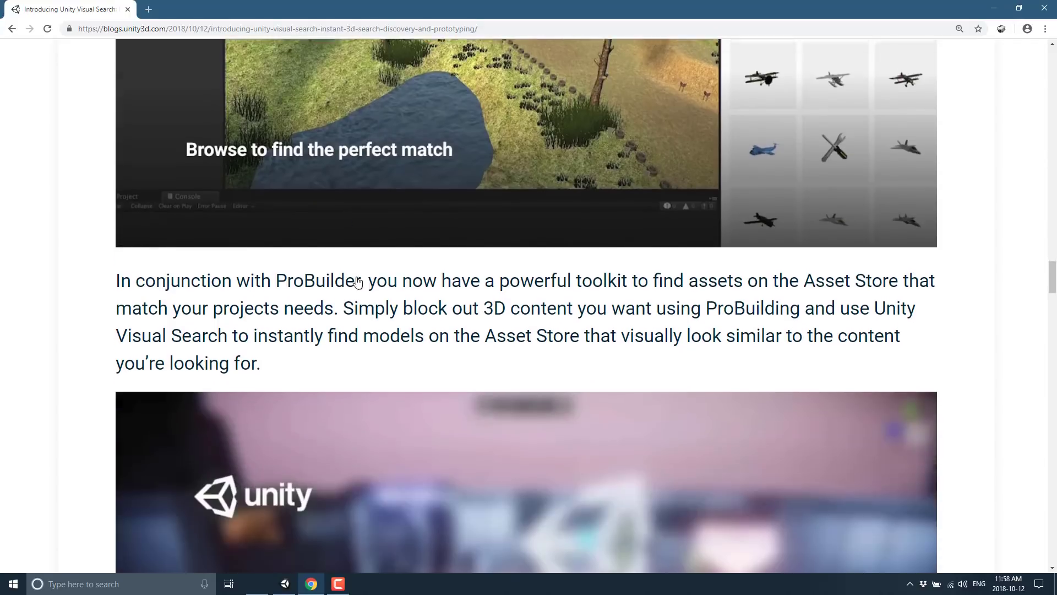
{"action": "scroll", "coordinate": [356, 282], "scroll_direction": "down", "scroll_amount": 8}
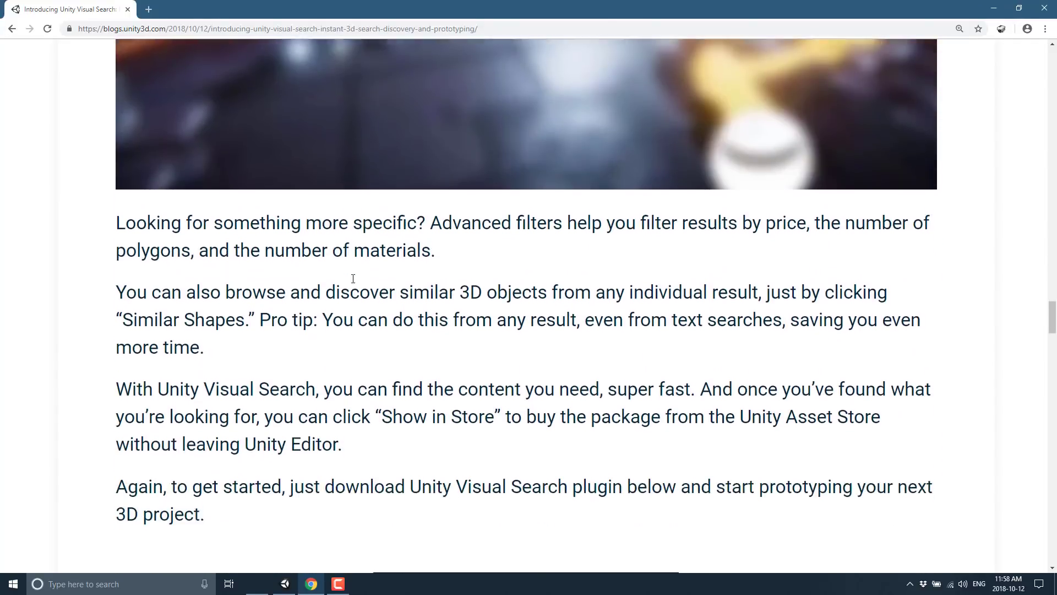
{"action": "scroll", "coordinate": [354, 283], "scroll_direction": "down", "scroll_amount": 2}
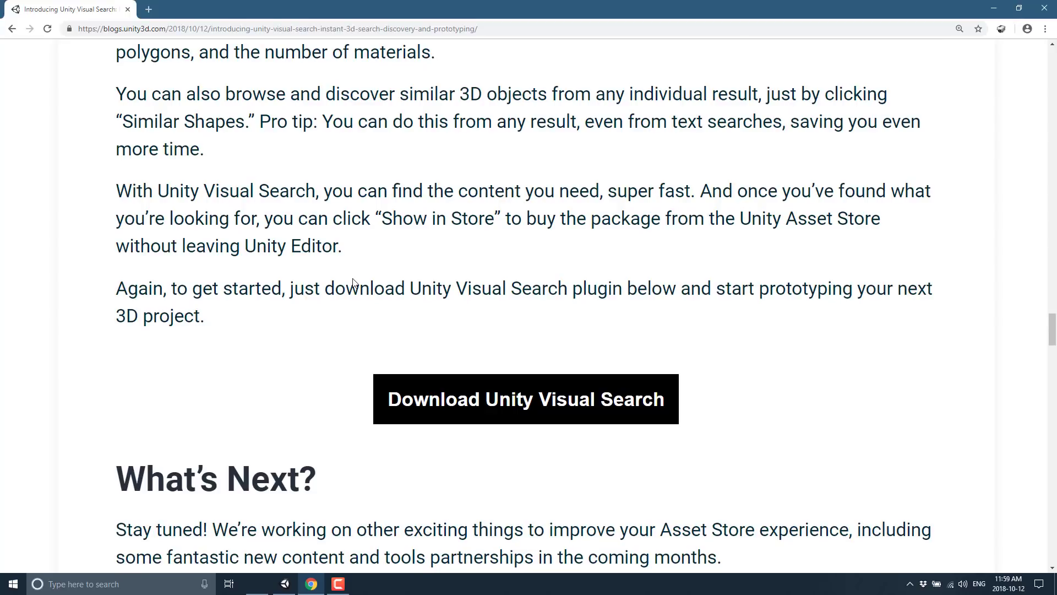
In the Unity Launcher, create a new 3D project named VisSearch
{"action": "left_click", "coordinate": [295, 589]}
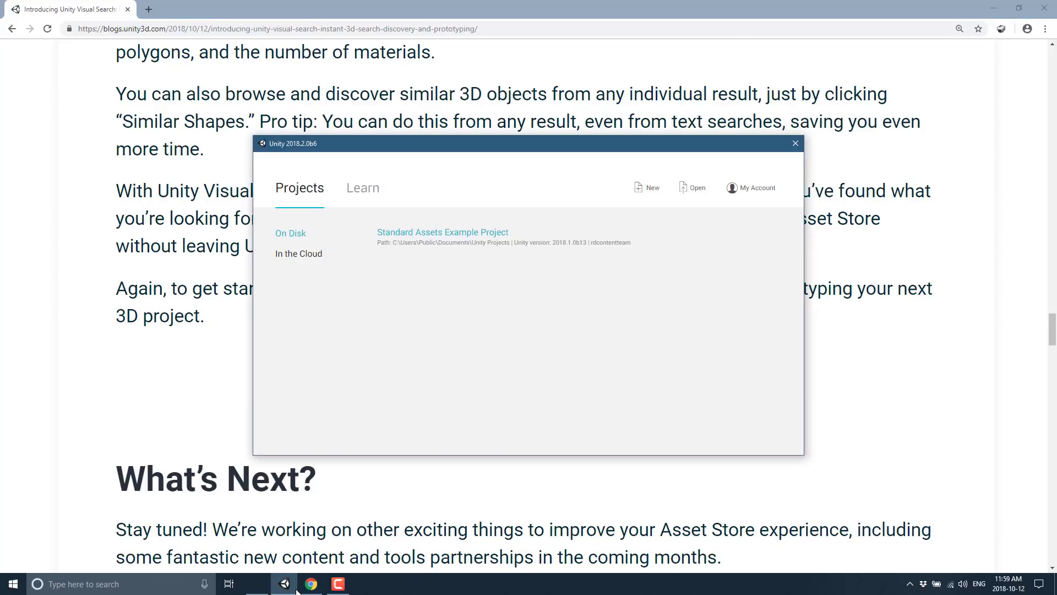
{"action": "left_click", "coordinate": [646, 190]}
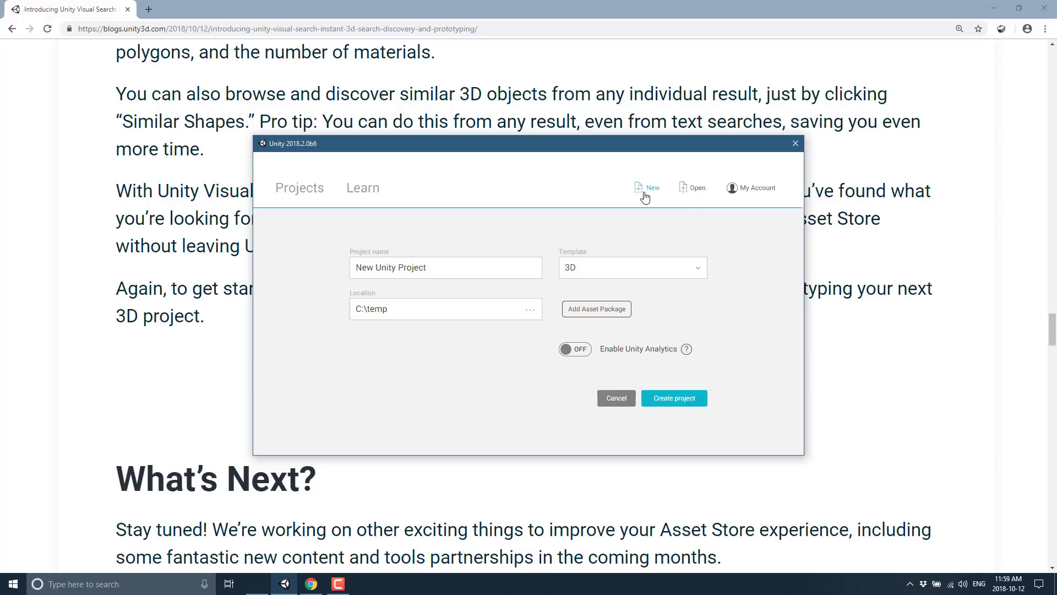
{"action": "left_click", "coordinate": [461, 275]}
{"action": "type", "text": "Vis"}
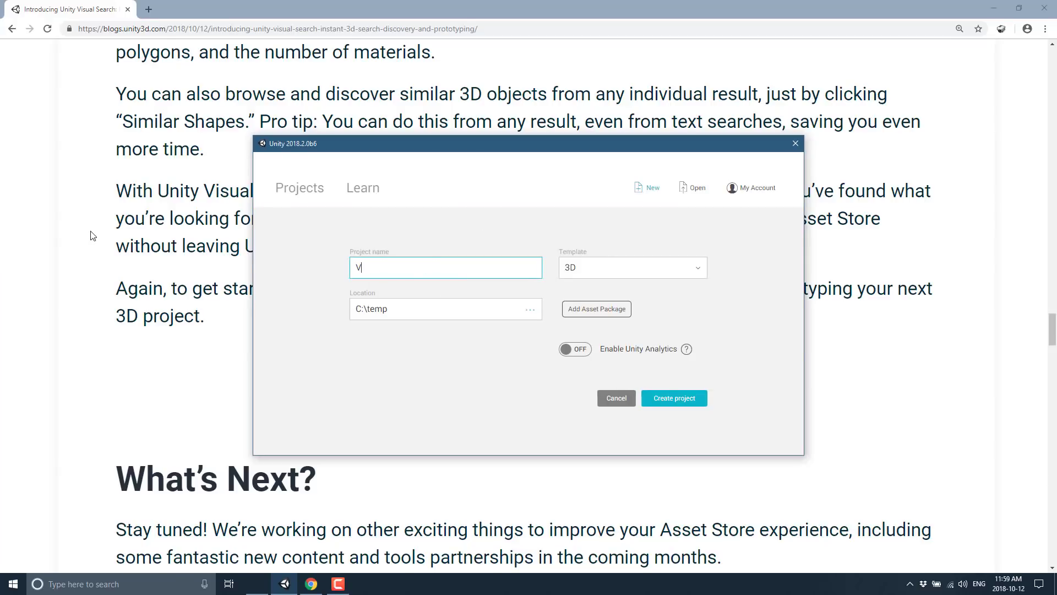
{"action": "type", "text": "Search"}
{"action": "left_click", "coordinate": [685, 396]}
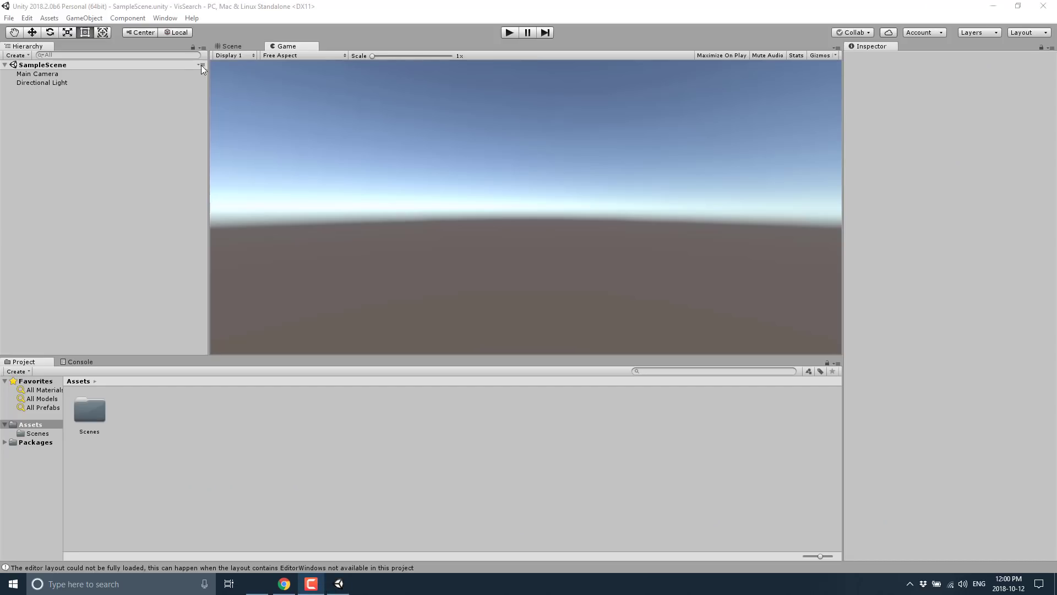
Open the Asset Store window from the Window > General menu
{"action": "left_click", "coordinate": [164, 19]}
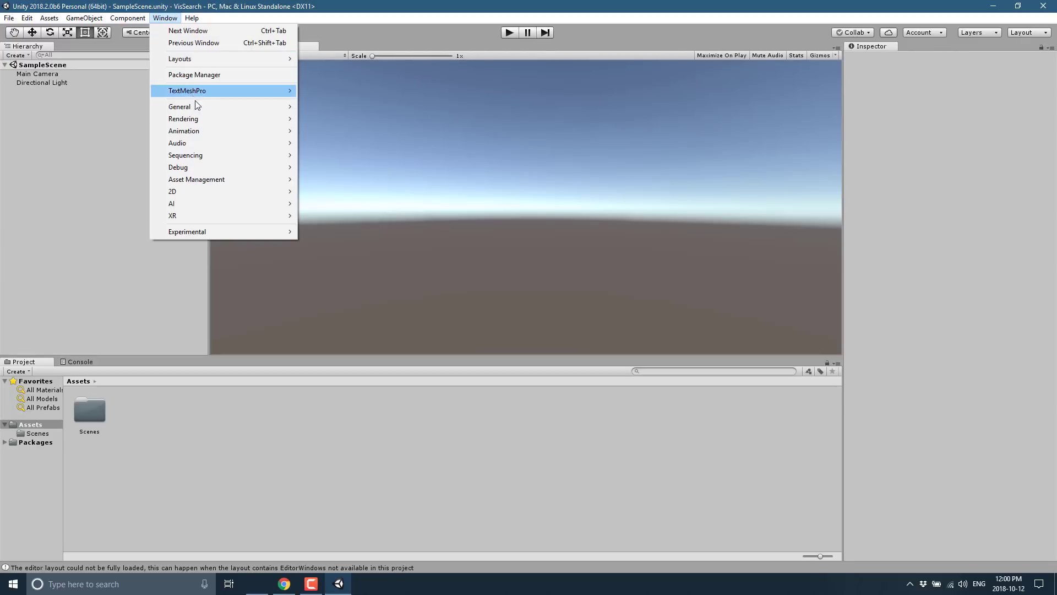
{"action": "mouse_move", "coordinate": [208, 102]}
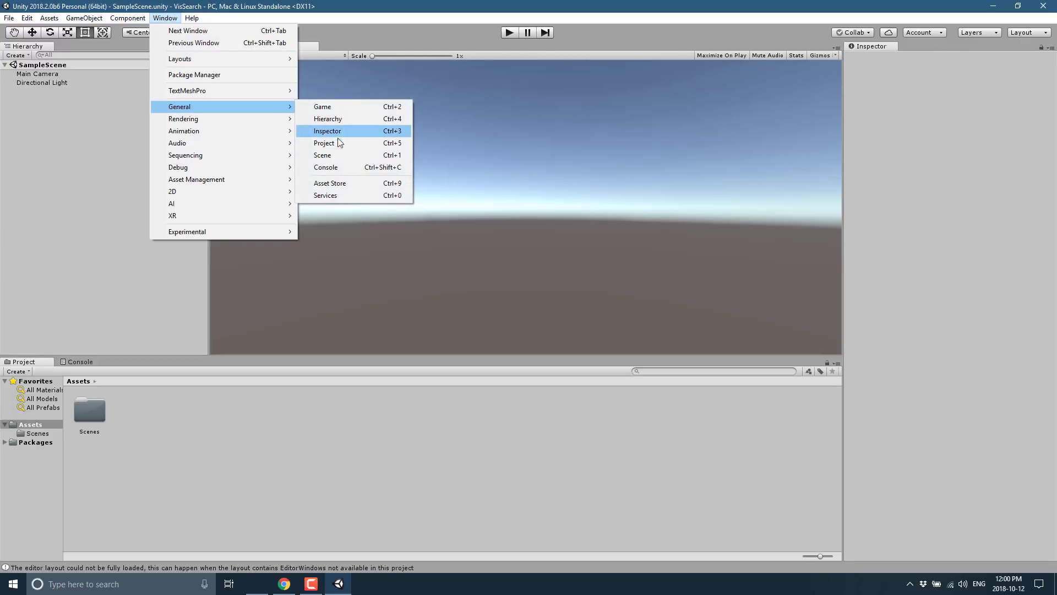
{"action": "left_click", "coordinate": [351, 183]}
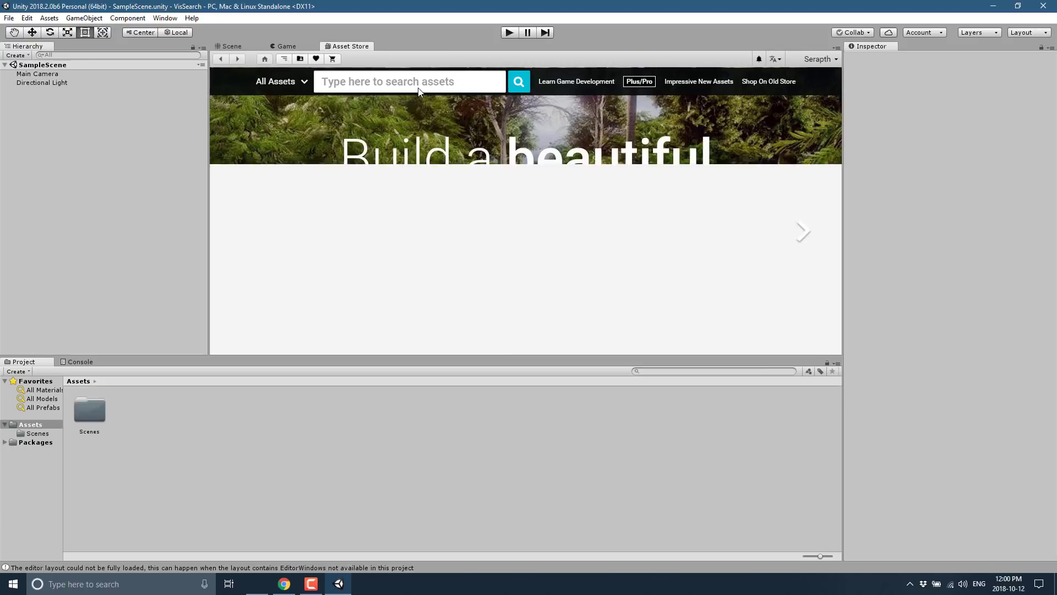
Search for 'visual sear' and download the Unity Visual Search package
{"action": "type", "text": "visual sear"}
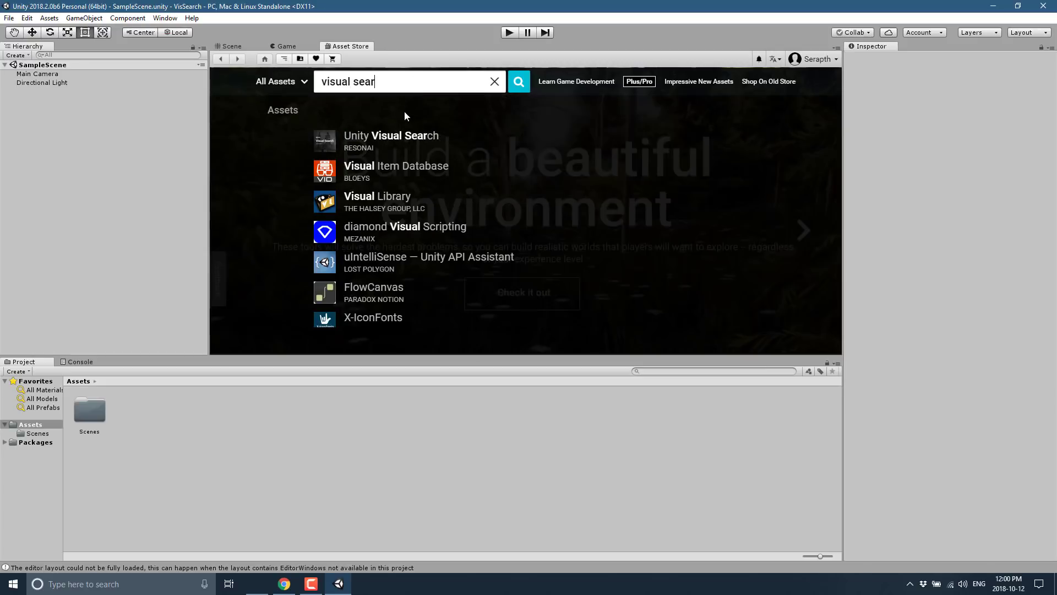
{"action": "left_click", "coordinate": [405, 138]}
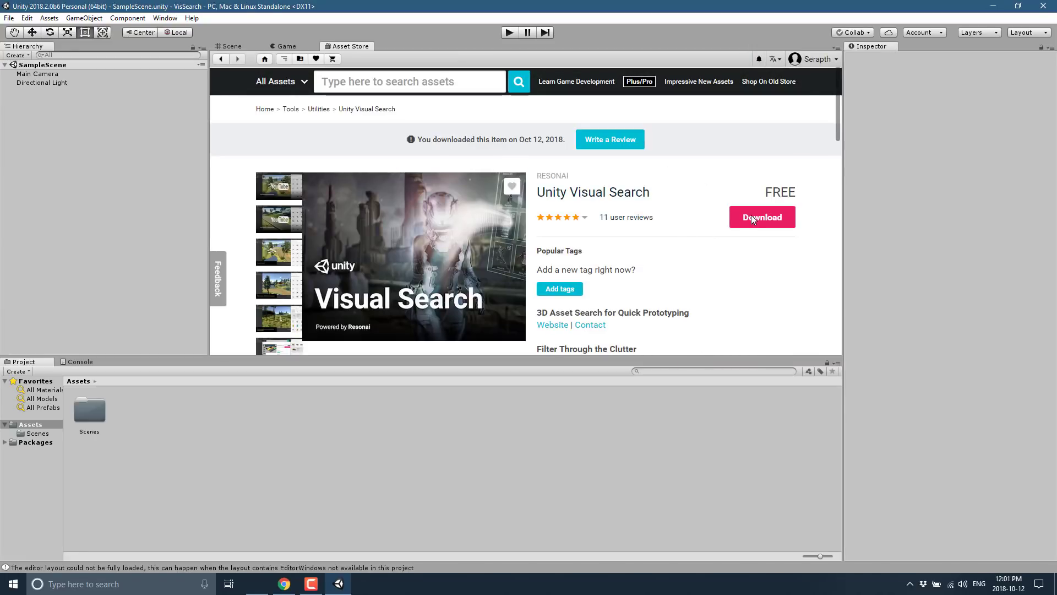
{"action": "left_click", "coordinate": [752, 218]}
Import all Unity Visual Search package files and close the 'Hurray!' success message
{"action": "left_click", "coordinate": [768, 213]}
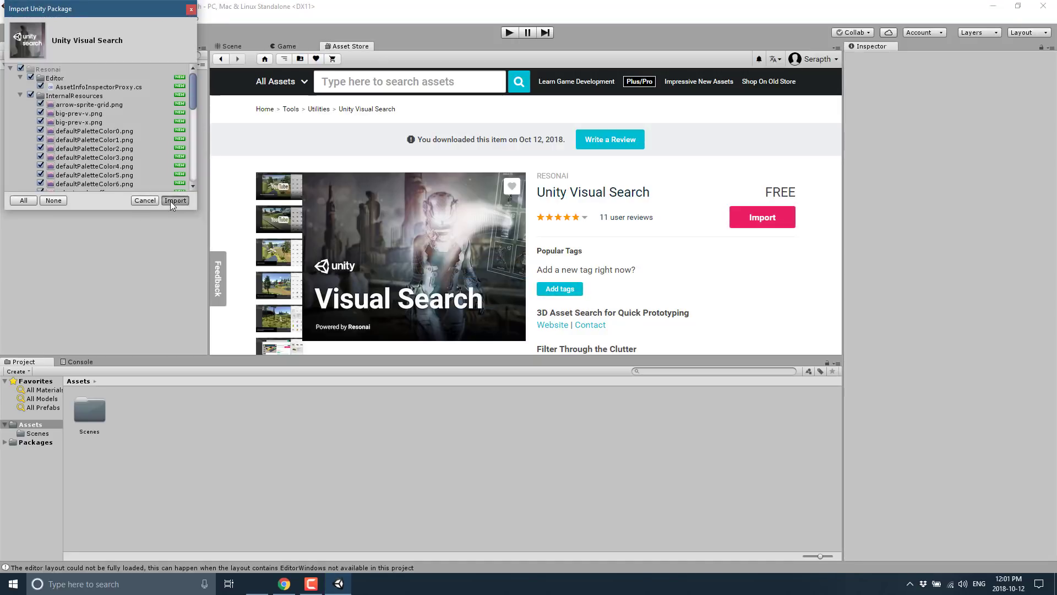
{"action": "left_click", "coordinate": [175, 200]}
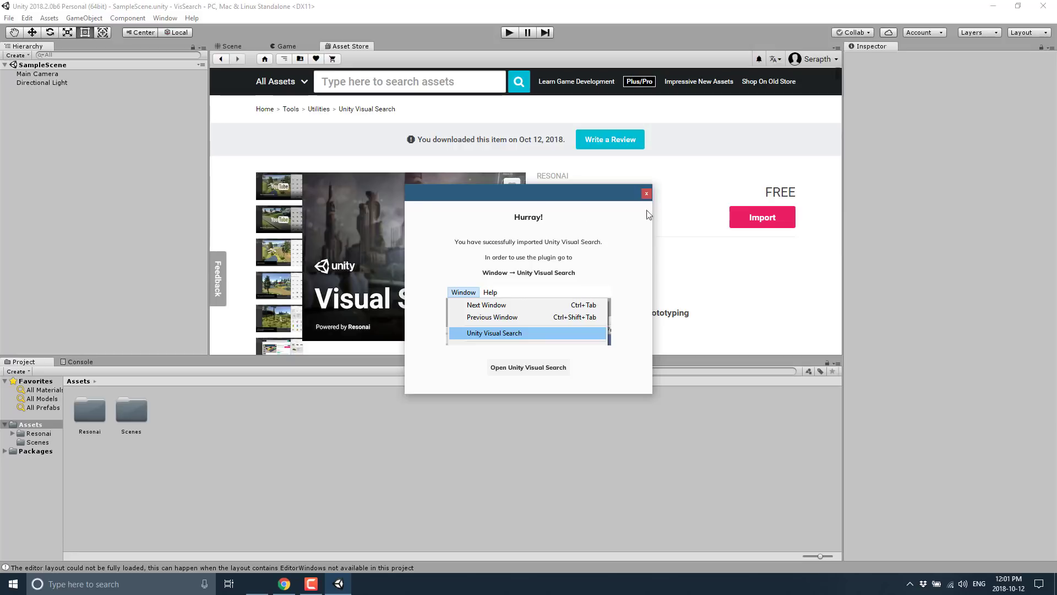
{"action": "left_click", "coordinate": [647, 195]}
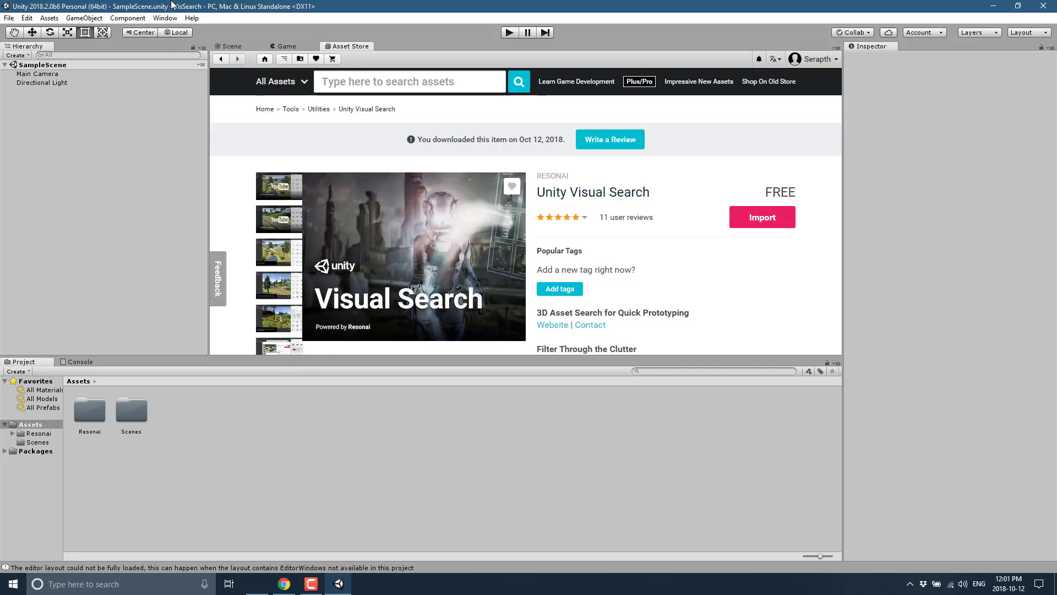
Open Window > Unity Visual Search, dock it beside the Inspector, log in, and accept the EULA
{"action": "left_click", "coordinate": [169, 18]}
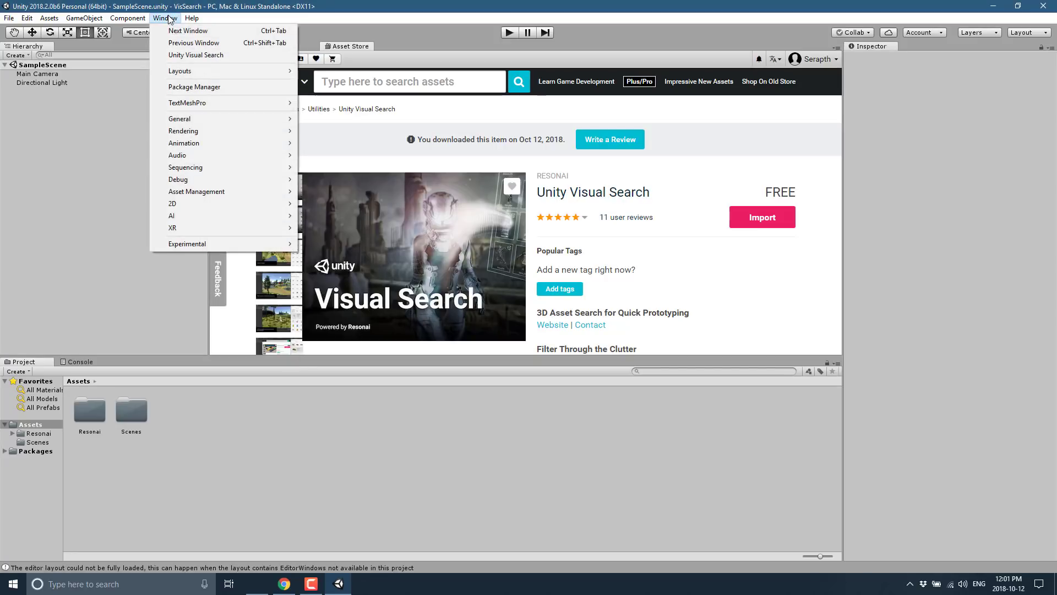
{"action": "left_click", "coordinate": [203, 57]}
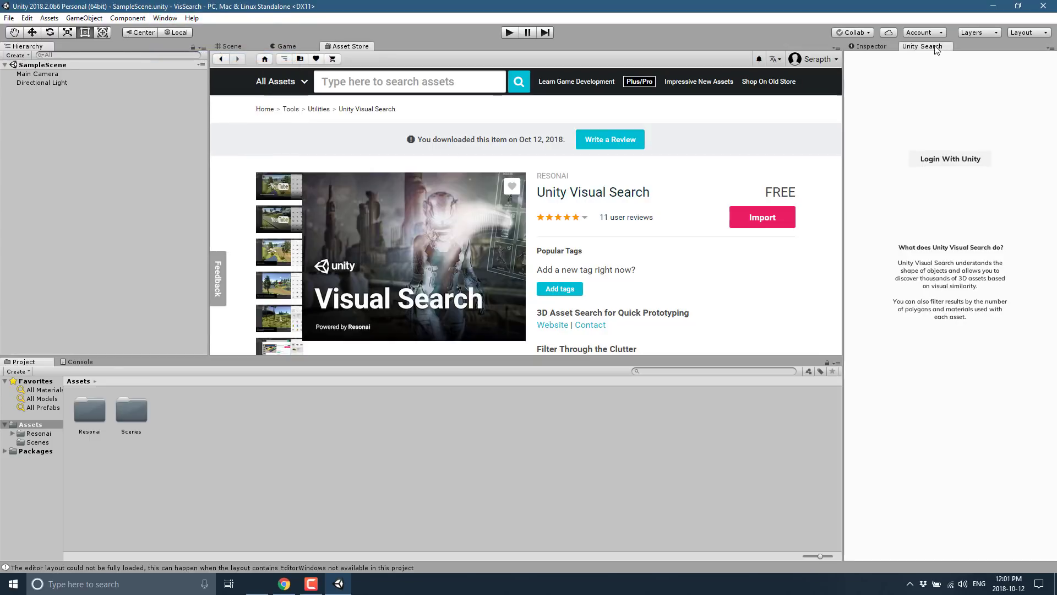
{"action": "left_click_drag", "start_coordinate": [936, 48], "coordinate": [884, 158]}
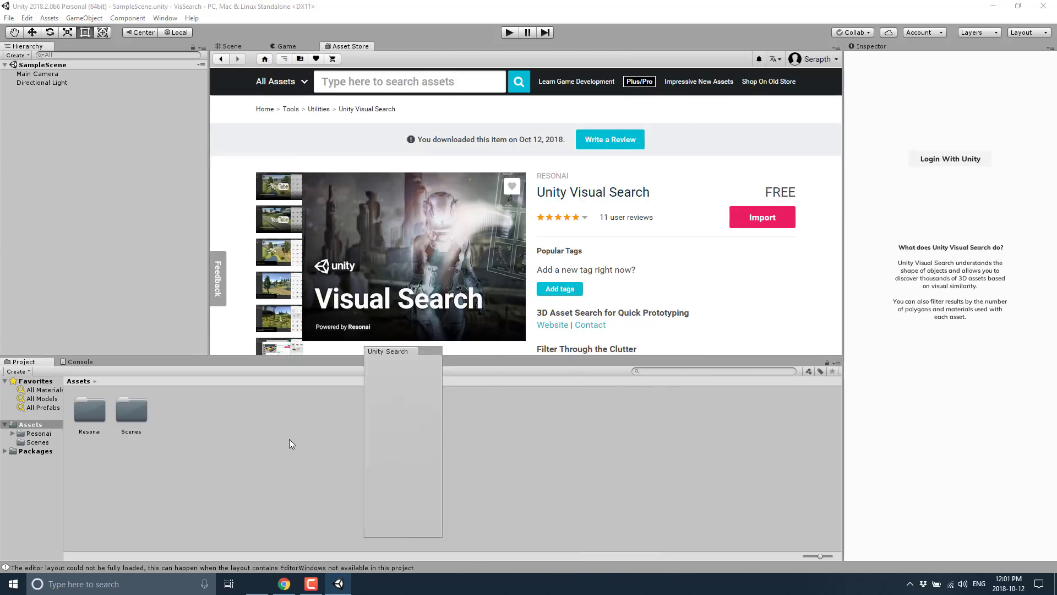
{"action": "left_click_drag", "start_coordinate": [972, 114], "coordinate": [971, 113]}
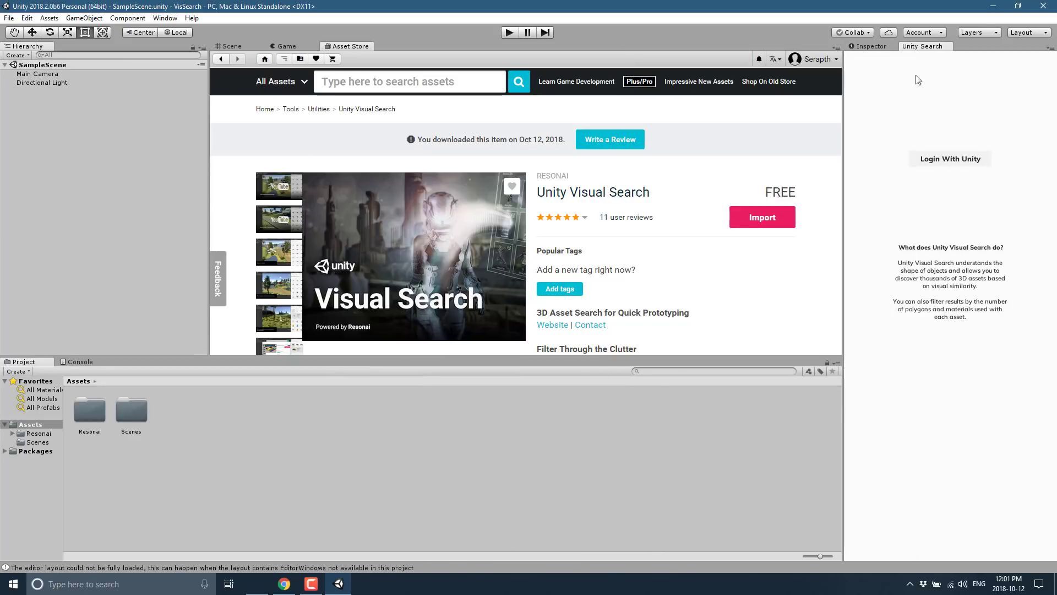
{"action": "left_click", "coordinate": [956, 159]}
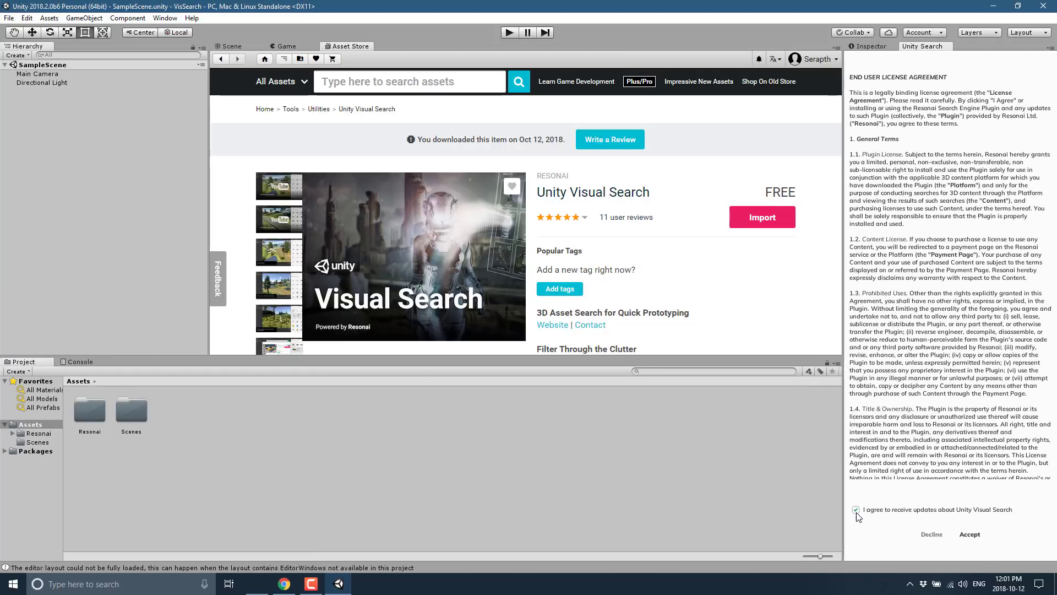
{"action": "left_click", "coordinate": [970, 534]}
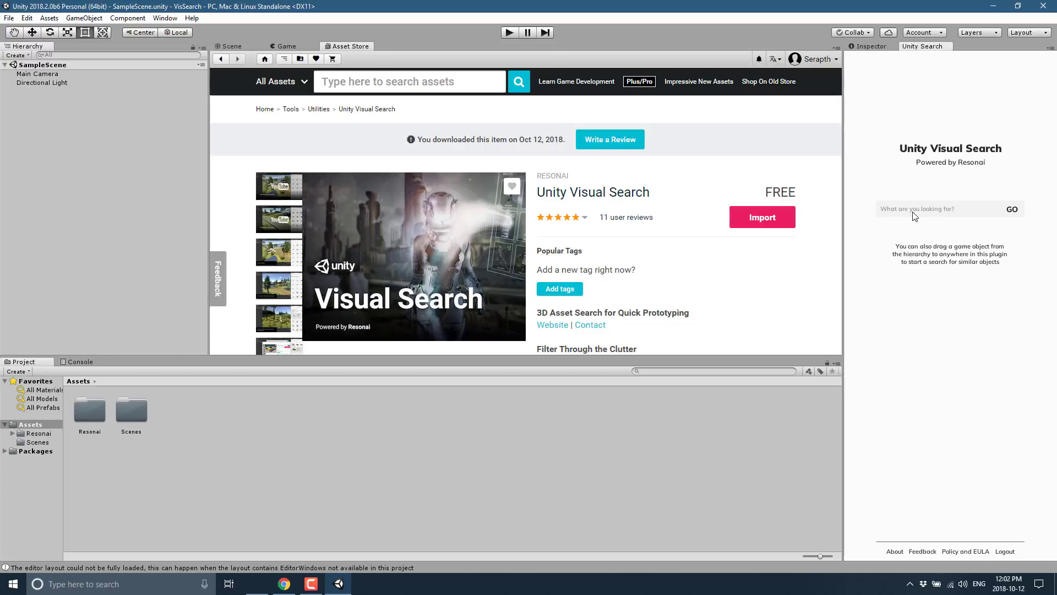
Run a Visual Search for 'shi', switch the main view to Scene, and scroll the results
{"action": "type", "text": "ship"}
{"action": "key", "text": "Return"}
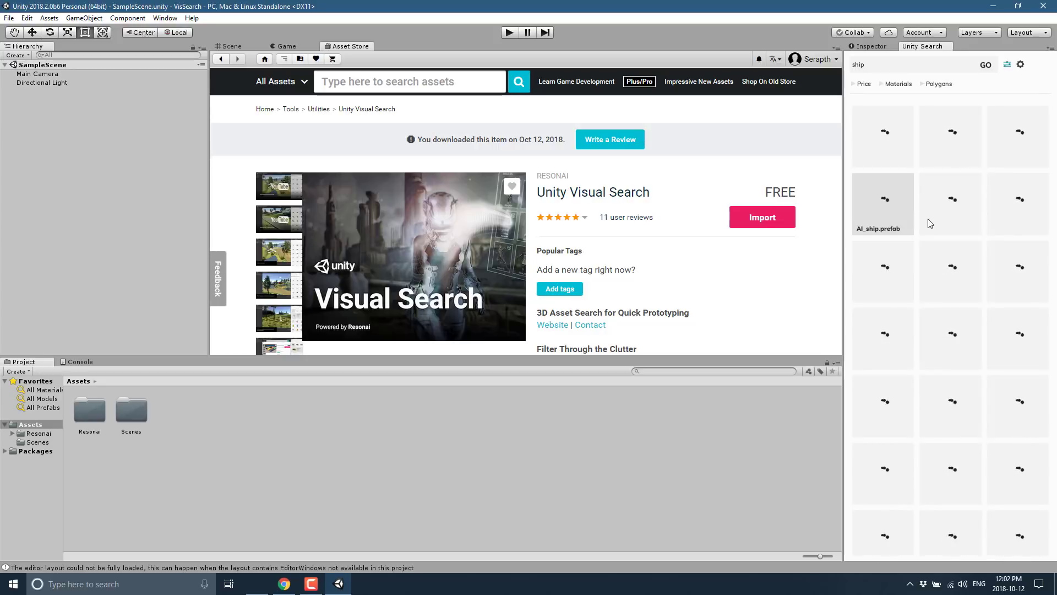
{"action": "left_click", "coordinate": [228, 47]}
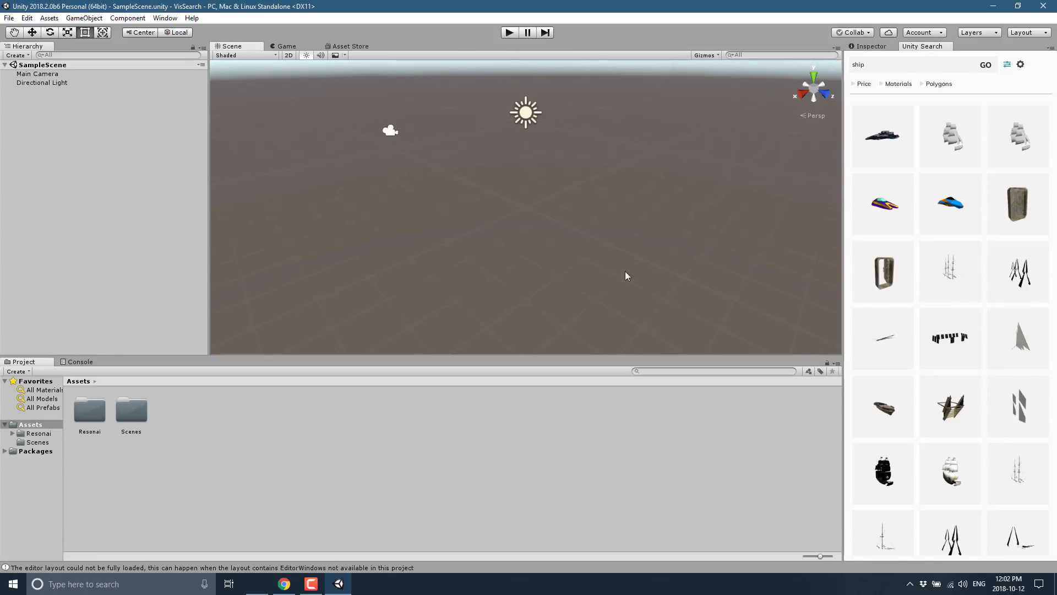
{"action": "scroll", "coordinate": [982, 262], "scroll_direction": "down", "scroll_amount": 10}
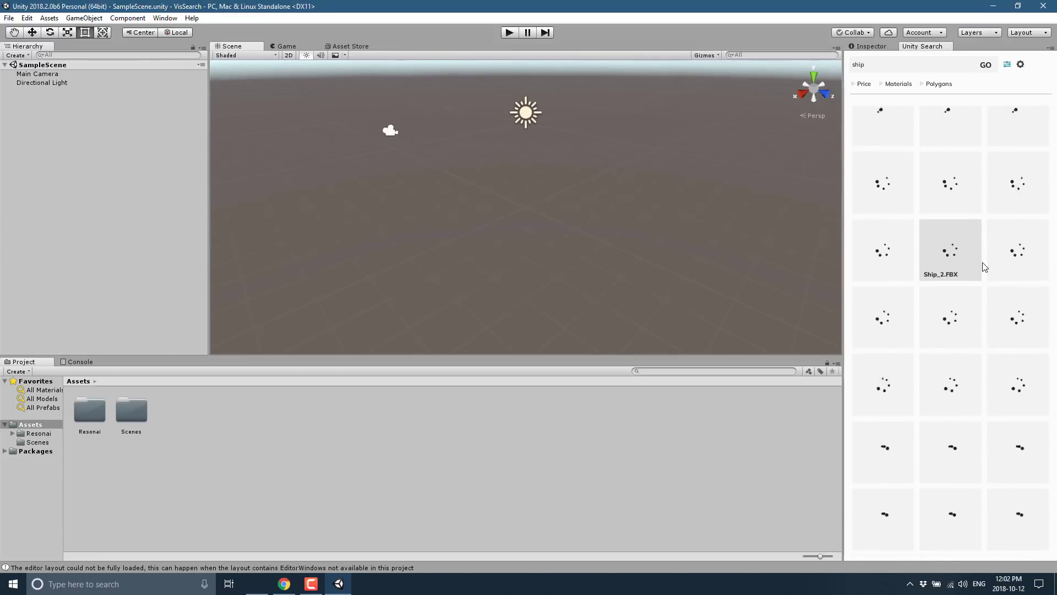
{"action": "scroll", "coordinate": [983, 263], "scroll_direction": "down", "scroll_amount": 3}
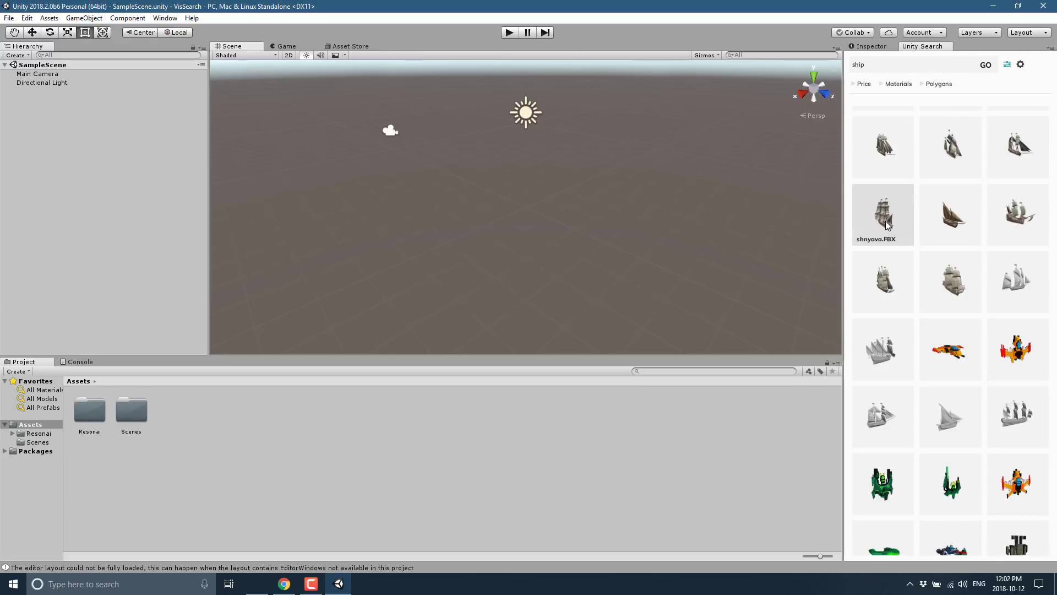
Set the Price filter maximum to 0 and apply the $0–$0 range
{"action": "left_click", "coordinate": [862, 84]}
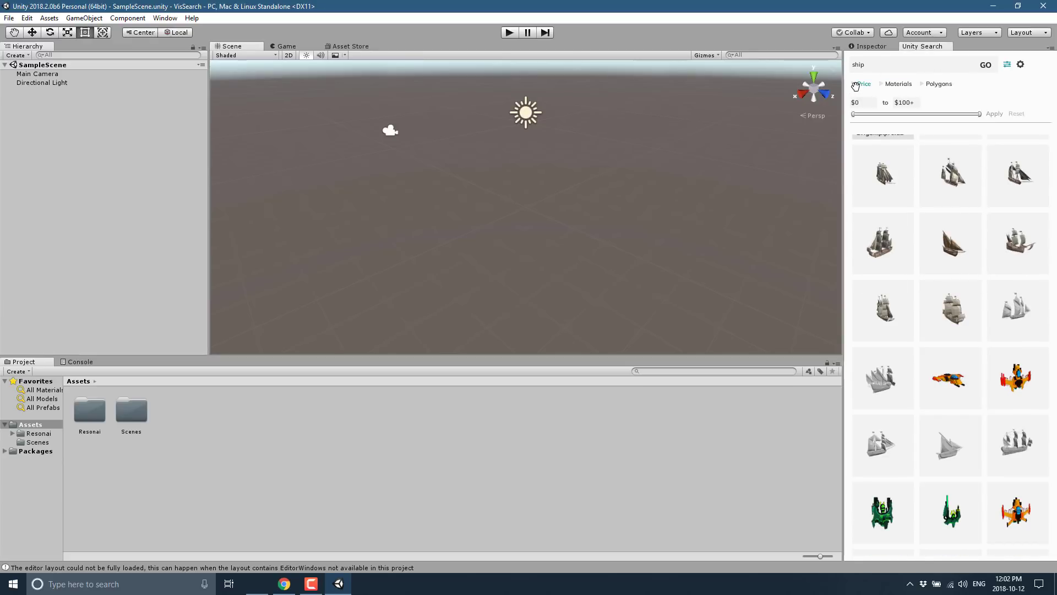
{"action": "left_click_drag", "start_coordinate": [980, 116], "coordinate": [764, 112]}
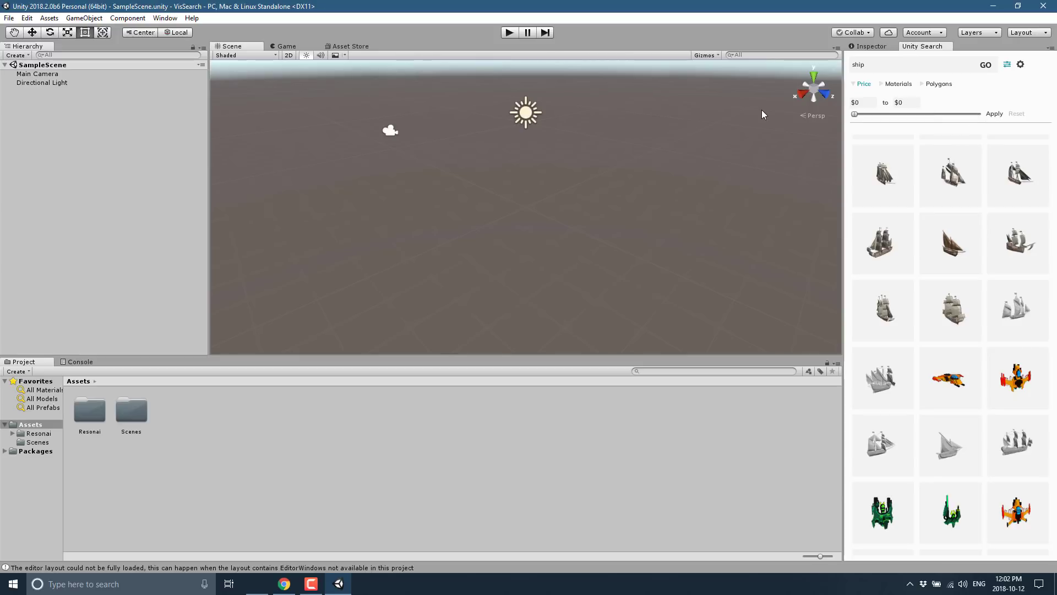
{"action": "left_click", "coordinate": [902, 85]}
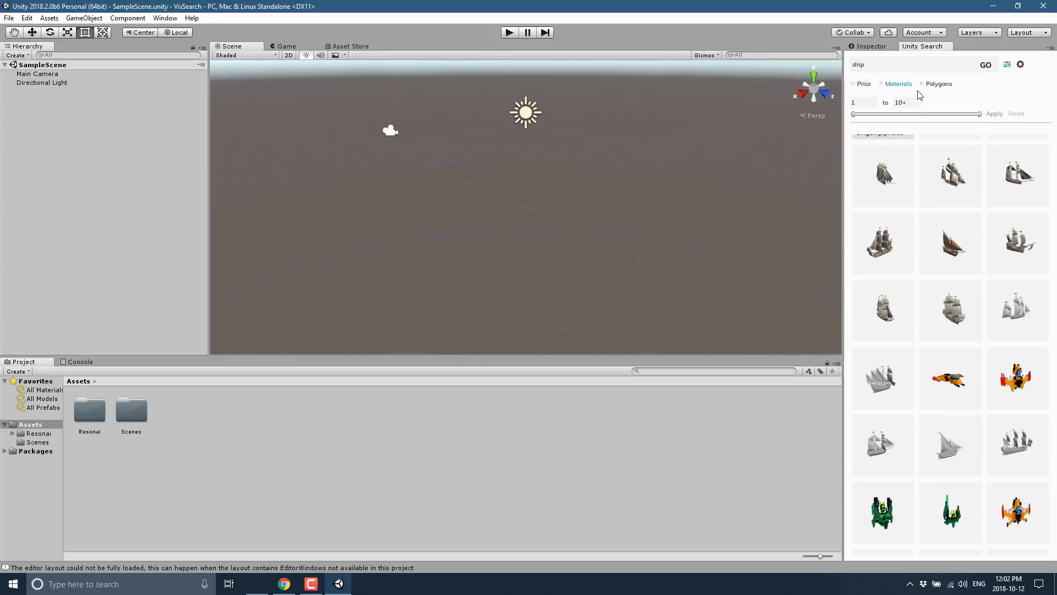
{"action": "left_click", "coordinate": [937, 84]}
{"action": "left_click", "coordinate": [864, 84]}
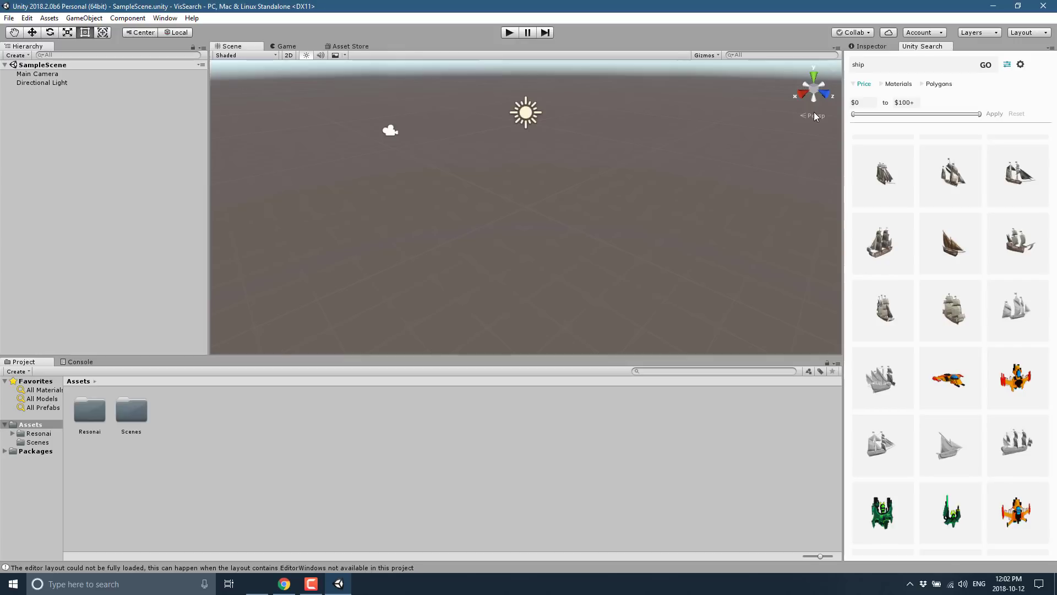
{"action": "left_click", "coordinate": [903, 102]}
{"action": "type", "text": "0"}
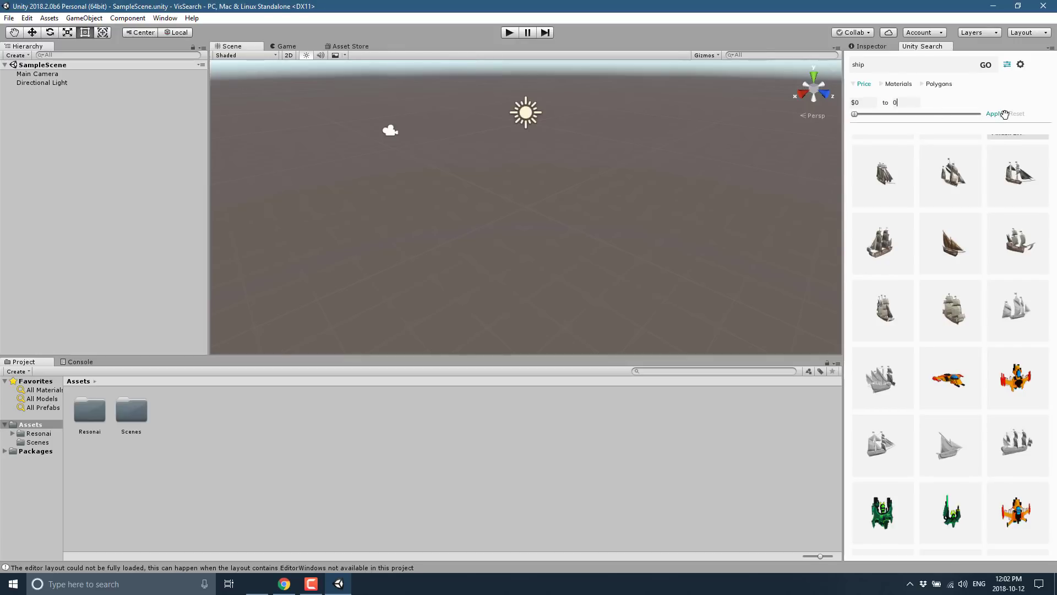
{"action": "left_click", "coordinate": [994, 114]}
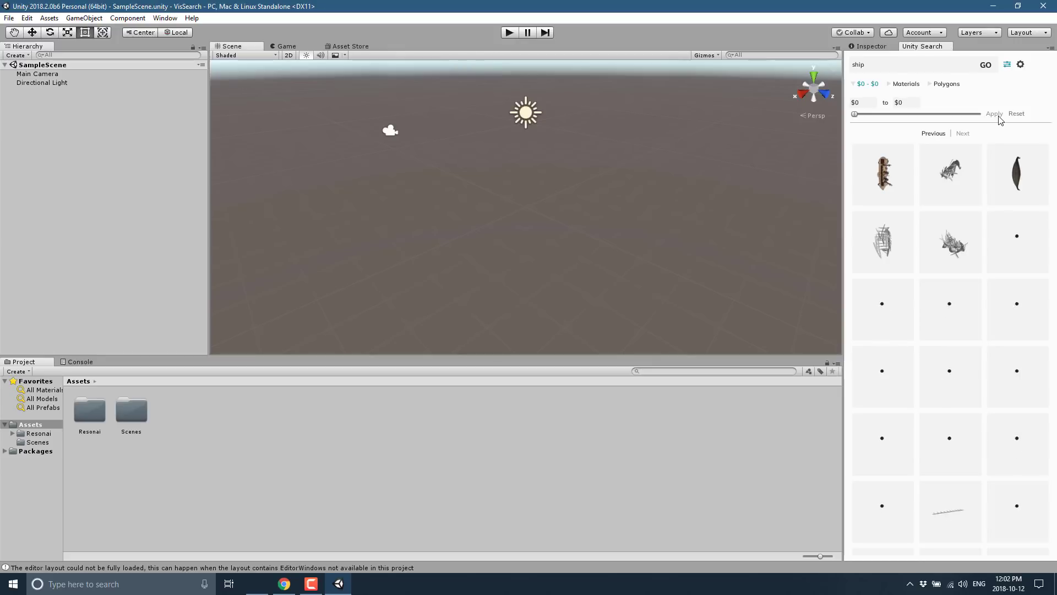
Scroll the free ship results down to the 02_barkas, Ship_2, barrel and cannon models
{"action": "scroll", "coordinate": [950, 369], "scroll_direction": "down", "scroll_amount": 5}
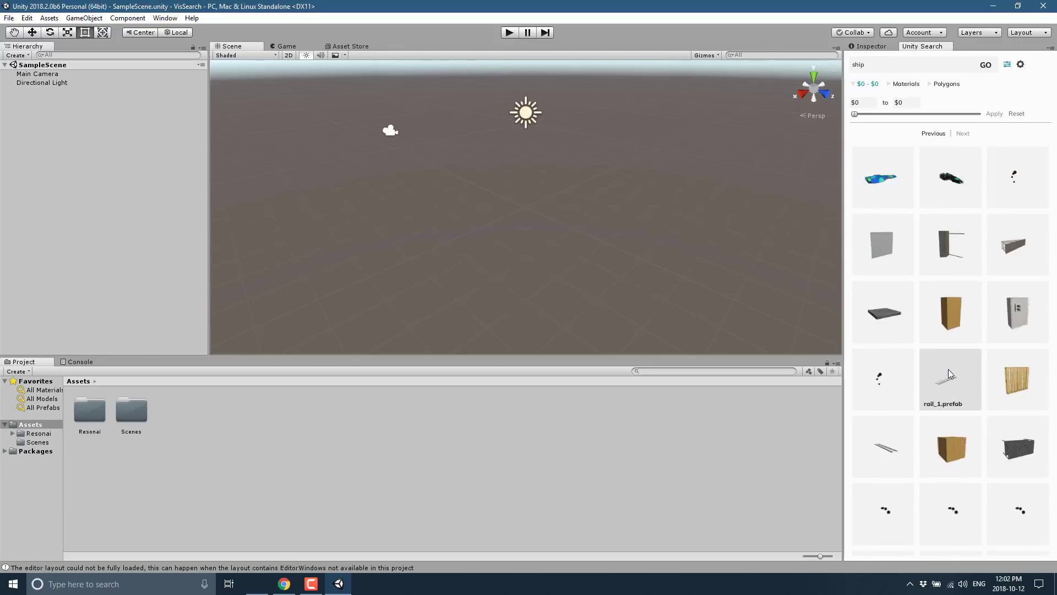
{"action": "scroll", "coordinate": [948, 368], "scroll_direction": "down", "scroll_amount": 5}
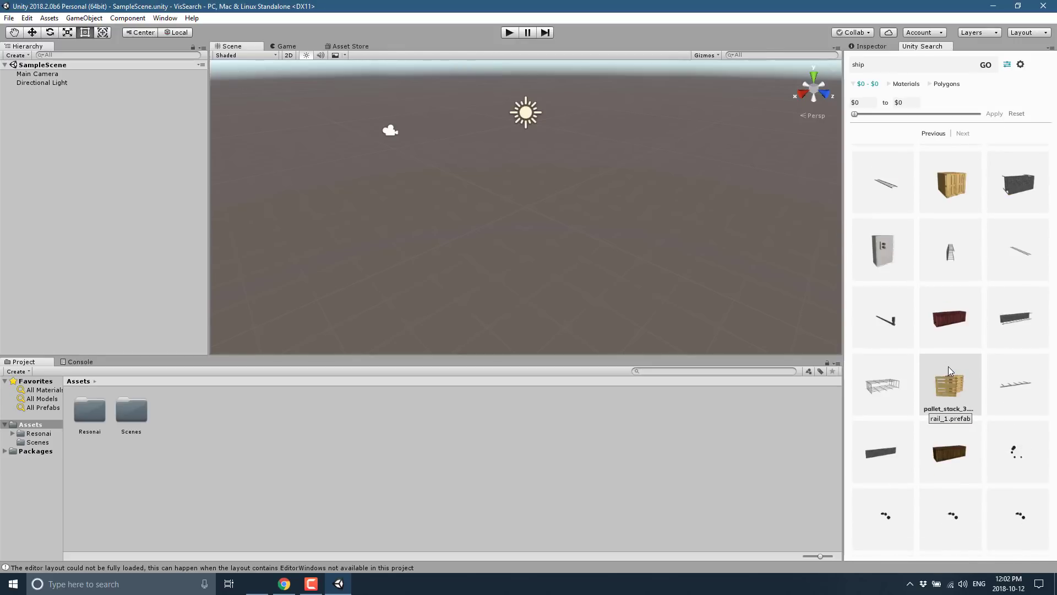
{"action": "scroll", "coordinate": [948, 365], "scroll_direction": "down", "scroll_amount": 3}
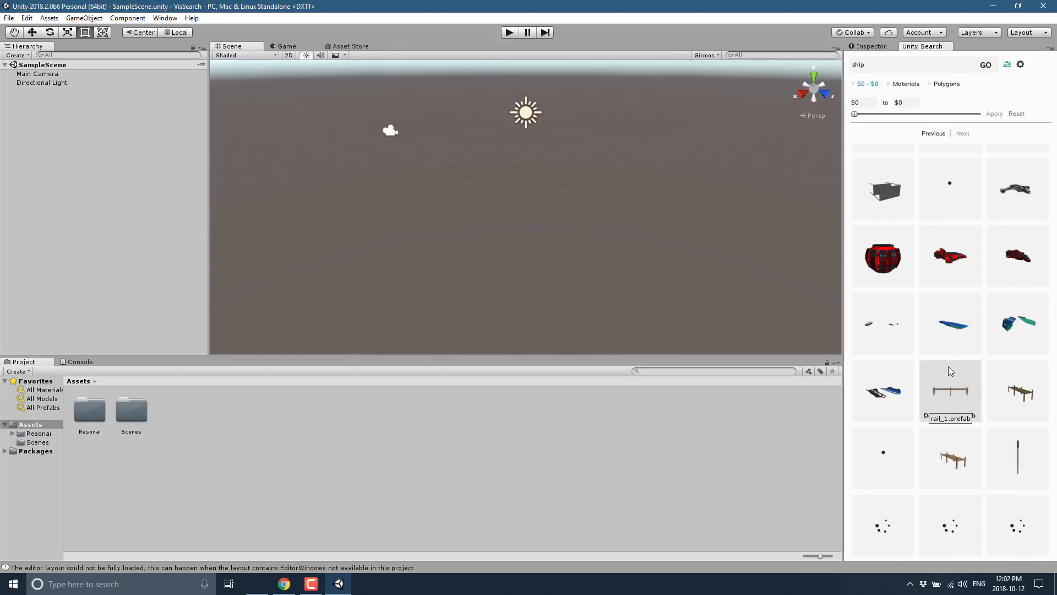
{"action": "scroll", "coordinate": [948, 367], "scroll_direction": "down", "scroll_amount": 2}
{"action": "scroll", "coordinate": [948, 366], "scroll_direction": "down", "scroll_amount": 5}
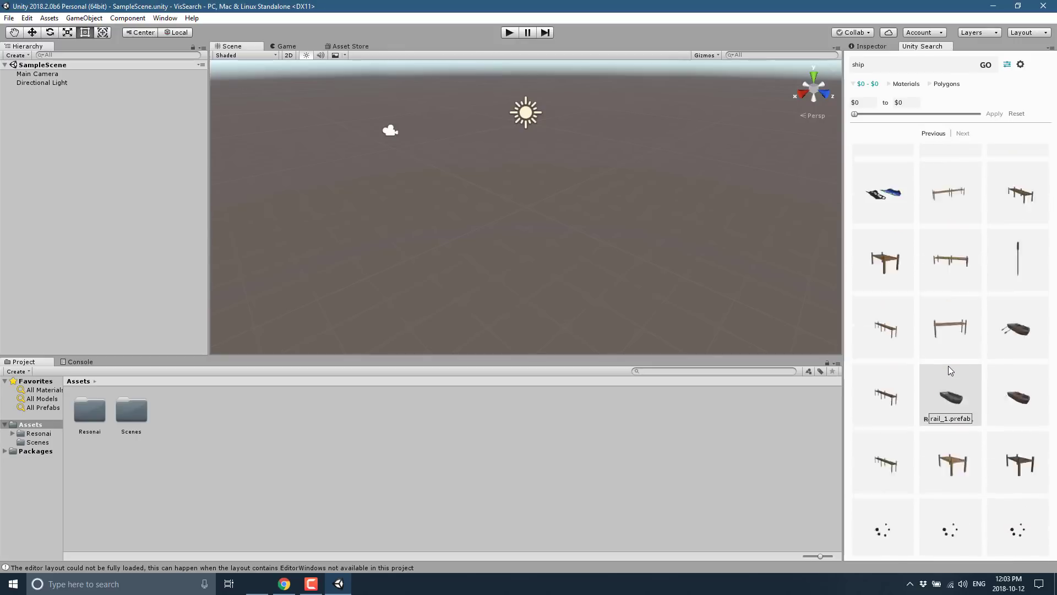
{"action": "scroll", "coordinate": [949, 361], "scroll_direction": "down", "scroll_amount": 3}
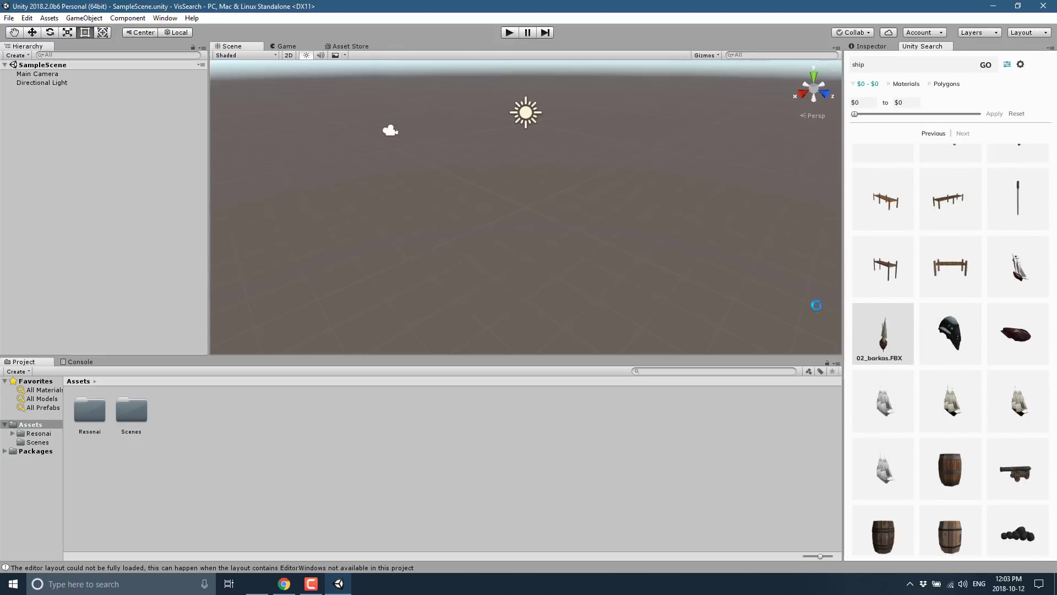
Drag the 02_barkas and brig sloop models into the scene and orbit to view them
{"action": "left_click_drag", "start_coordinate": [890, 334], "coordinate": [494, 199]}
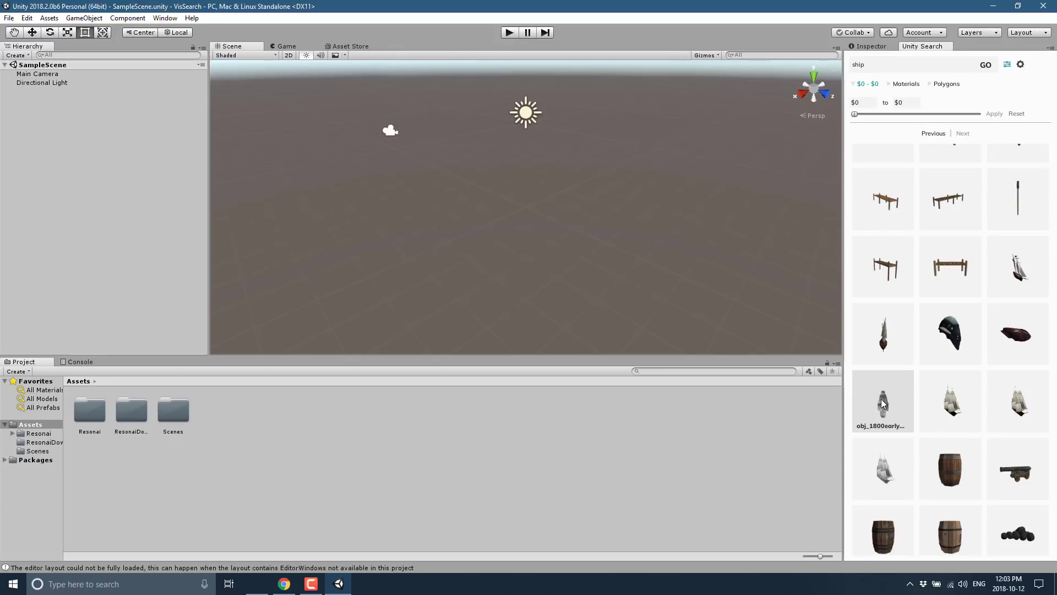
{"action": "left_click_drag", "start_coordinate": [883, 401], "coordinate": [539, 238]}
{"action": "scroll", "coordinate": [557, 237], "scroll_direction": "up", "scroll_amount": 8}
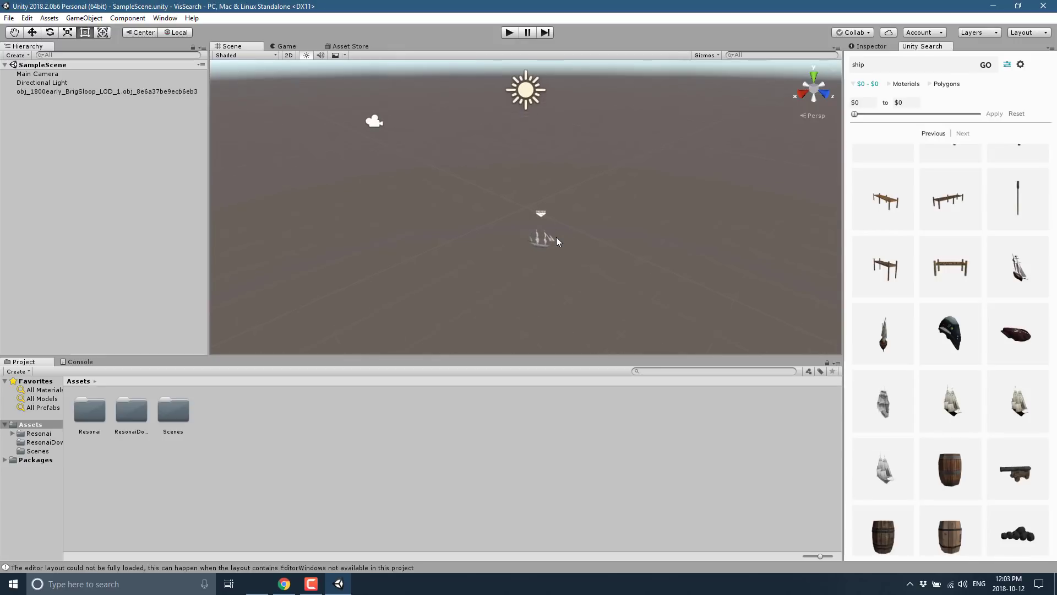
{"action": "mouse_move", "coordinate": [606, 285]}
{"action": "right_mouse_down"}
{"action": "mouse_move", "coordinate": [583, 231]}
{"action": "mouse_move", "coordinate": [628, 345]}
{"action": "mouse_move", "coordinate": [570, 218]}
{"action": "right_mouse_up"}
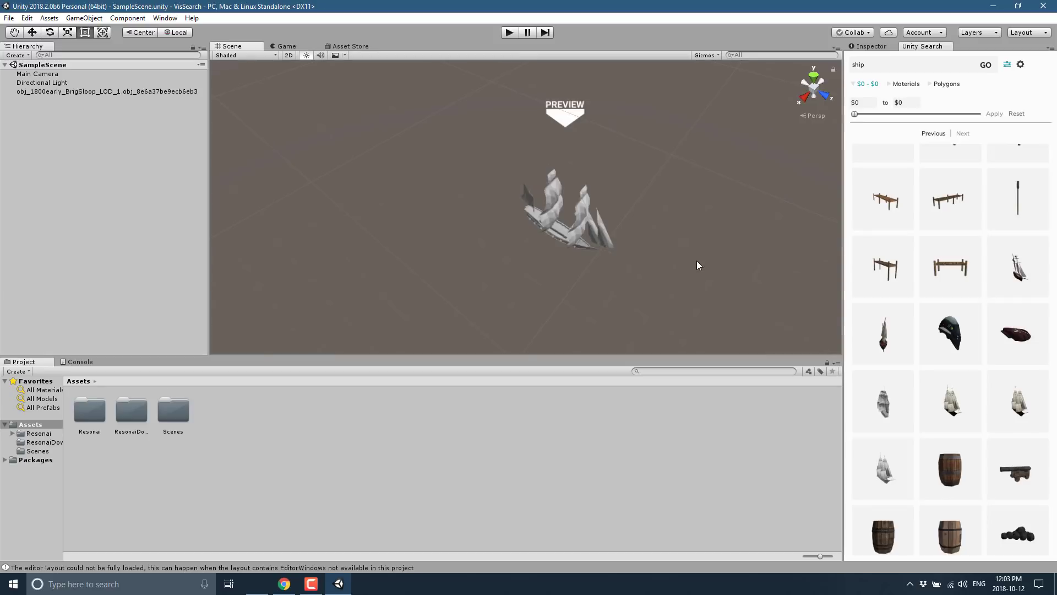
{"action": "right_click_drag", "start_coordinate": [689, 244], "coordinate": [709, 218]}
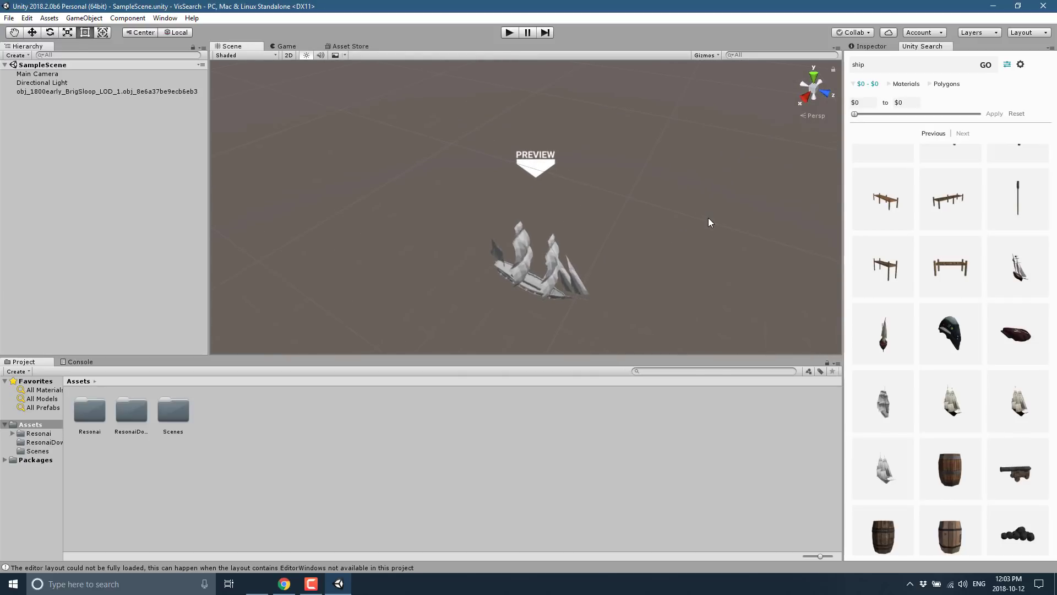
Select the placed ship, orbit around it, and open the 02_borkos.FBX details card
{"action": "left_click", "coordinate": [537, 158]}
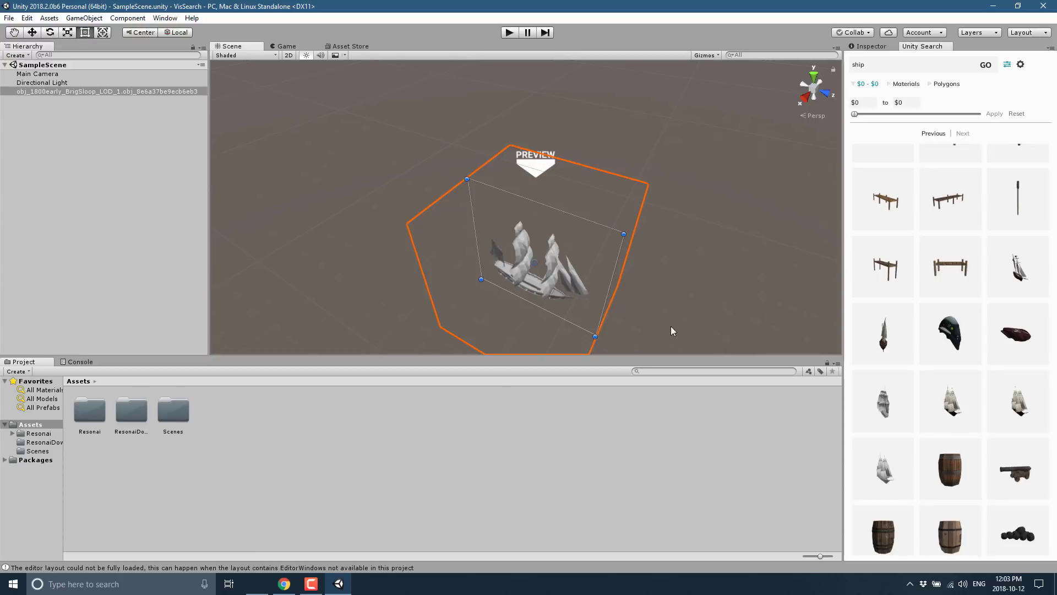
{"action": "right_click_drag", "start_coordinate": [673, 330], "coordinate": [536, 307]}
{"action": "left_click", "coordinate": [536, 307]}
{"action": "left_click", "coordinate": [465, 270]}
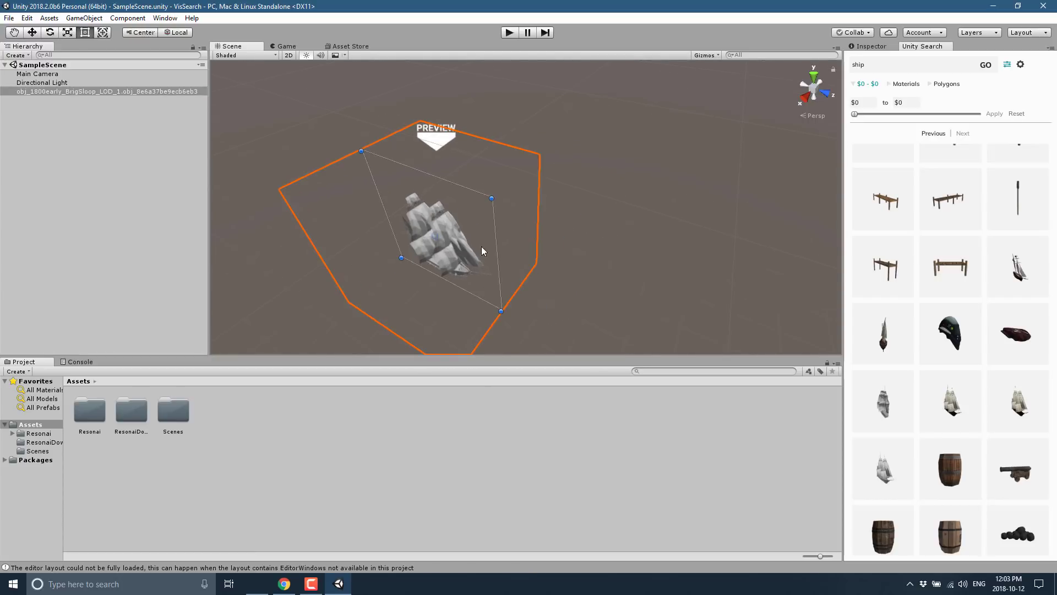
{"action": "right_click_drag", "start_coordinate": [479, 248], "coordinate": [654, 264]}
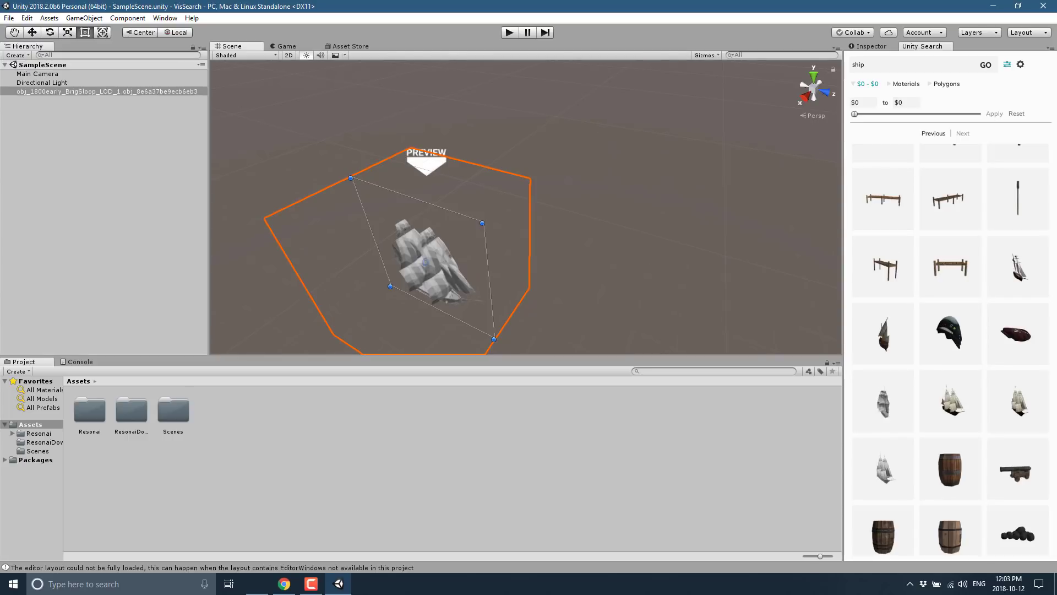
{"action": "left_click", "coordinate": [883, 333]}
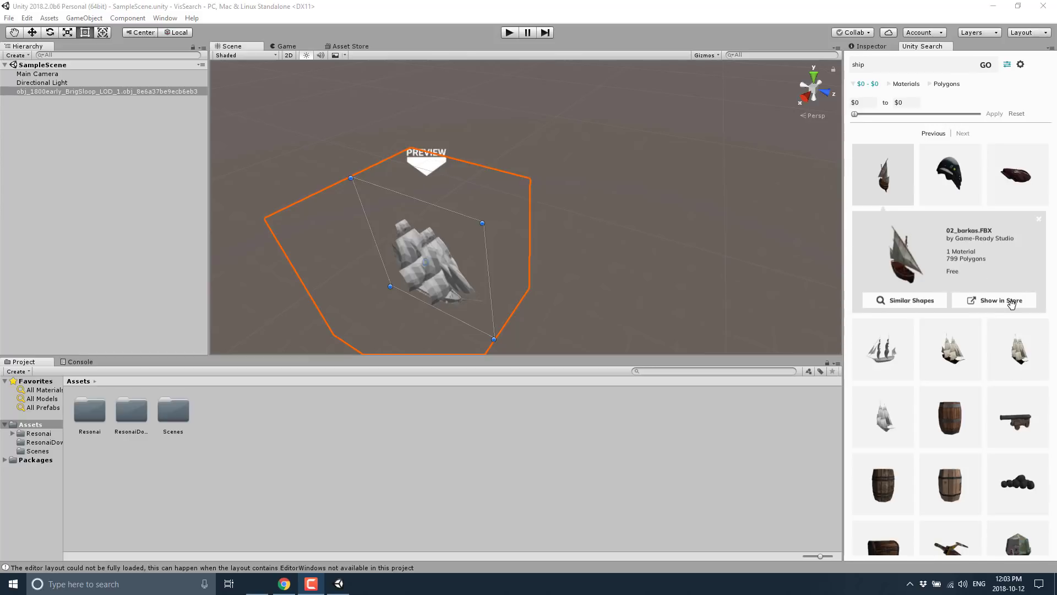
Show the ship's Free Ships store page and highlight its no-longer-available notice
{"action": "left_click", "coordinate": [979, 302]}
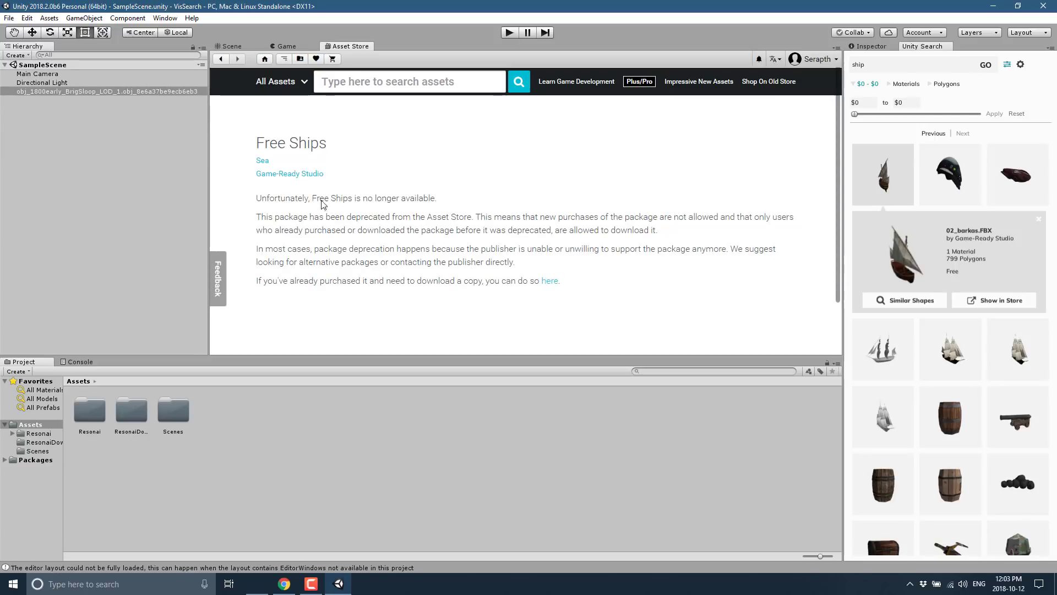
{"action": "left_click_drag", "start_coordinate": [318, 199], "coordinate": [447, 201]}
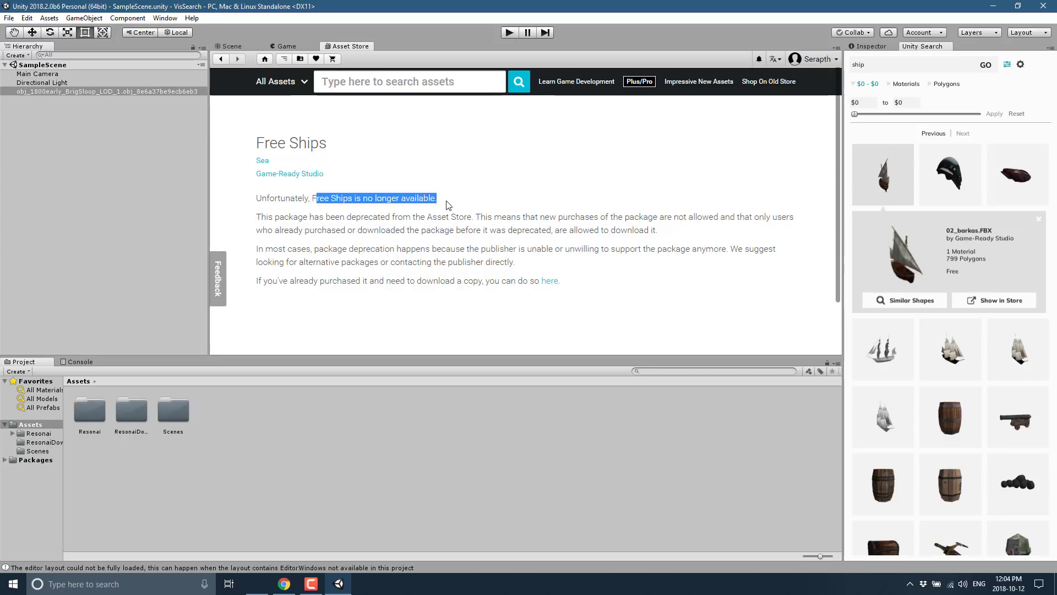
Open the red spaceship match's details and show its Julai Models page in the Asset Store
{"action": "left_click", "coordinate": [942, 358]}
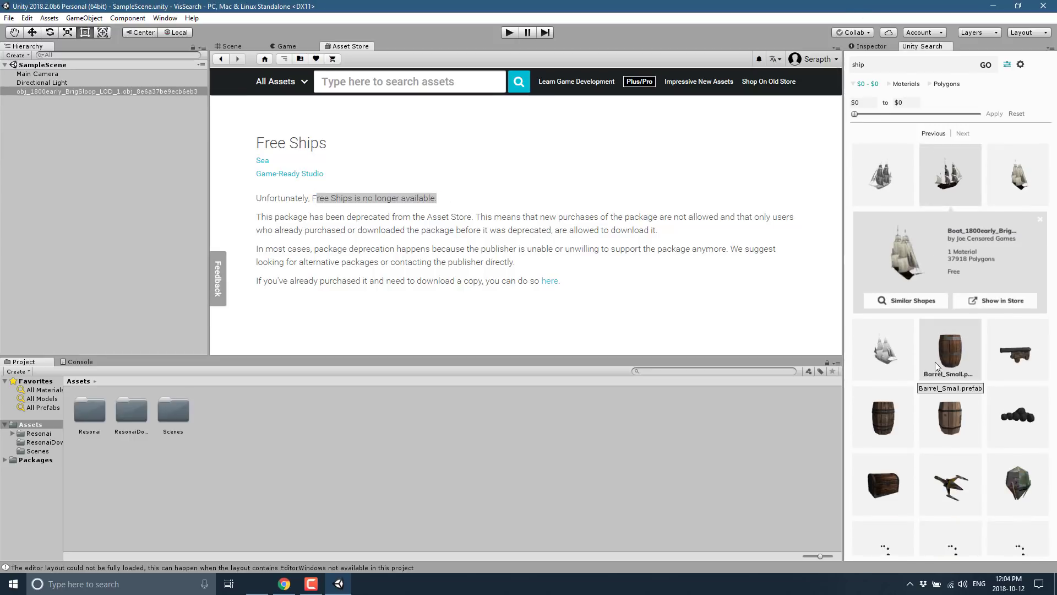
{"action": "scroll", "coordinate": [936, 352], "scroll_direction": "down", "scroll_amount": 3}
{"action": "left_click", "coordinate": [930, 329]}
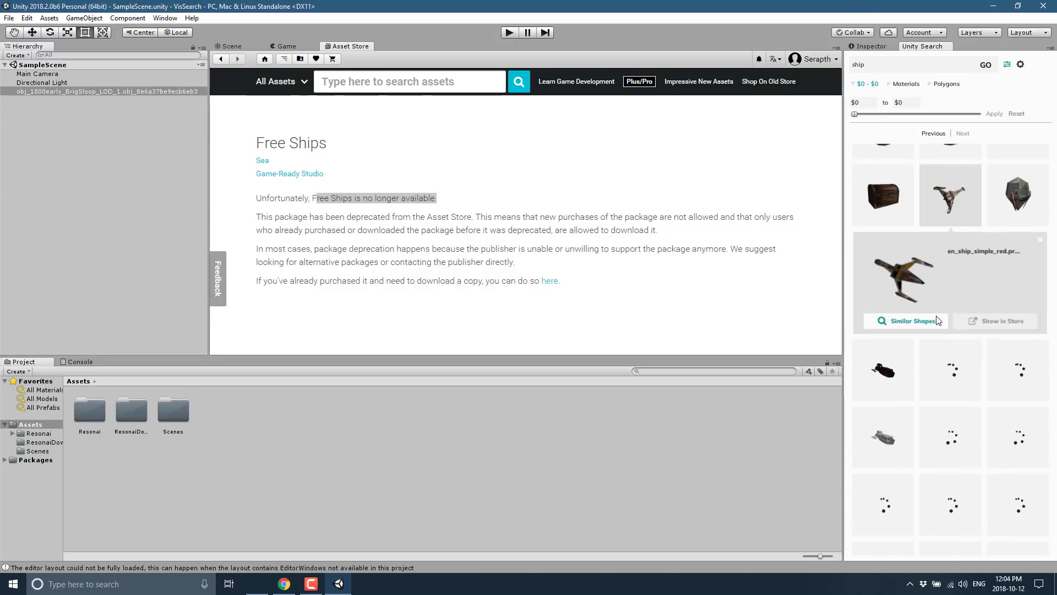
{"action": "left_click", "coordinate": [990, 299]}
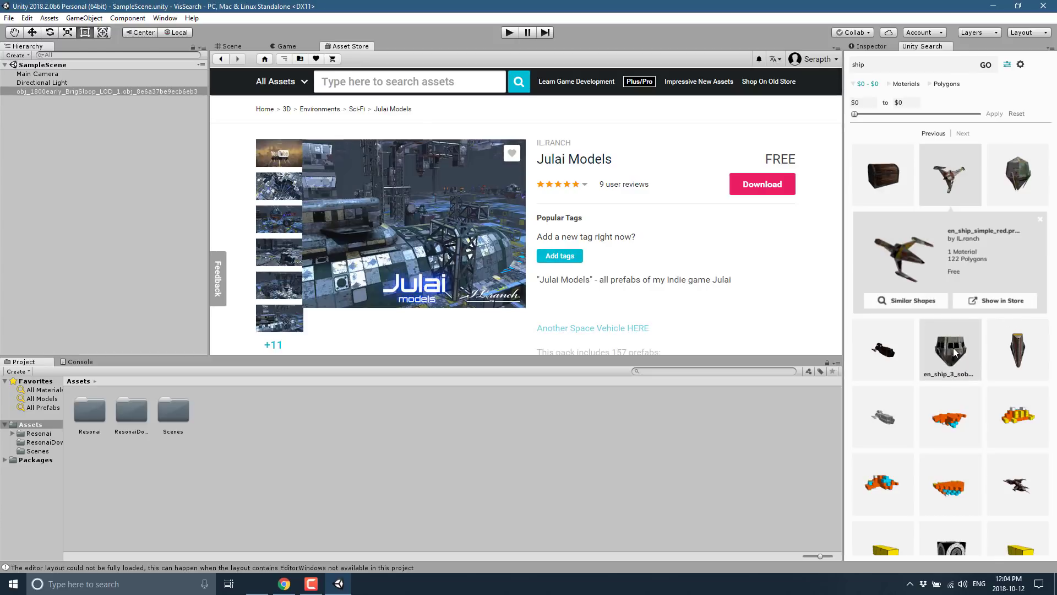
Place en_ship_3_sobran in the scene, then delete it and the brig sloop
{"action": "left_click", "coordinate": [229, 46]}
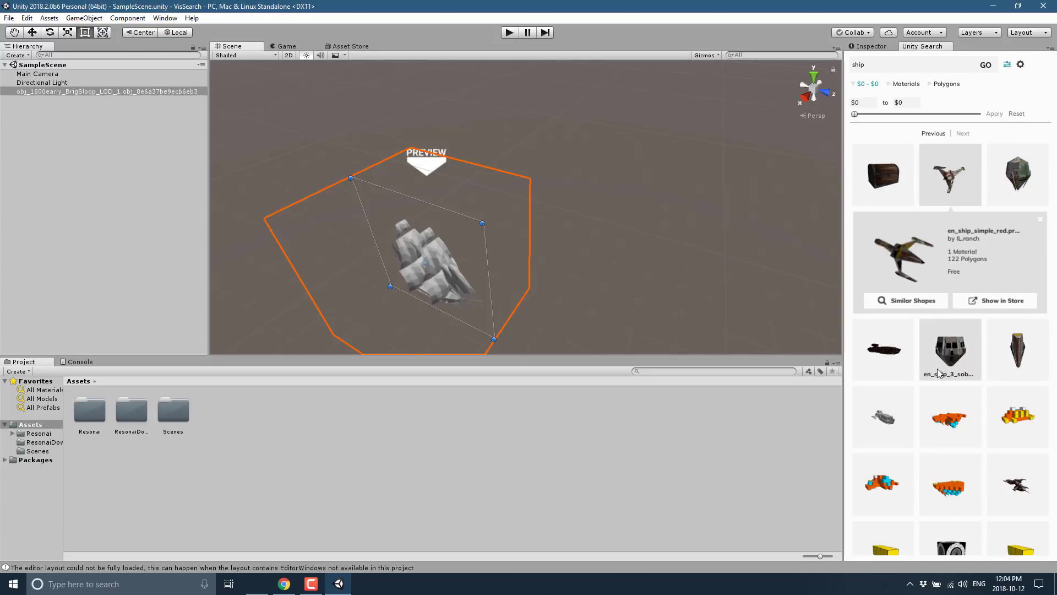
{"action": "left_click_drag", "start_coordinate": [950, 350], "coordinate": [497, 201]}
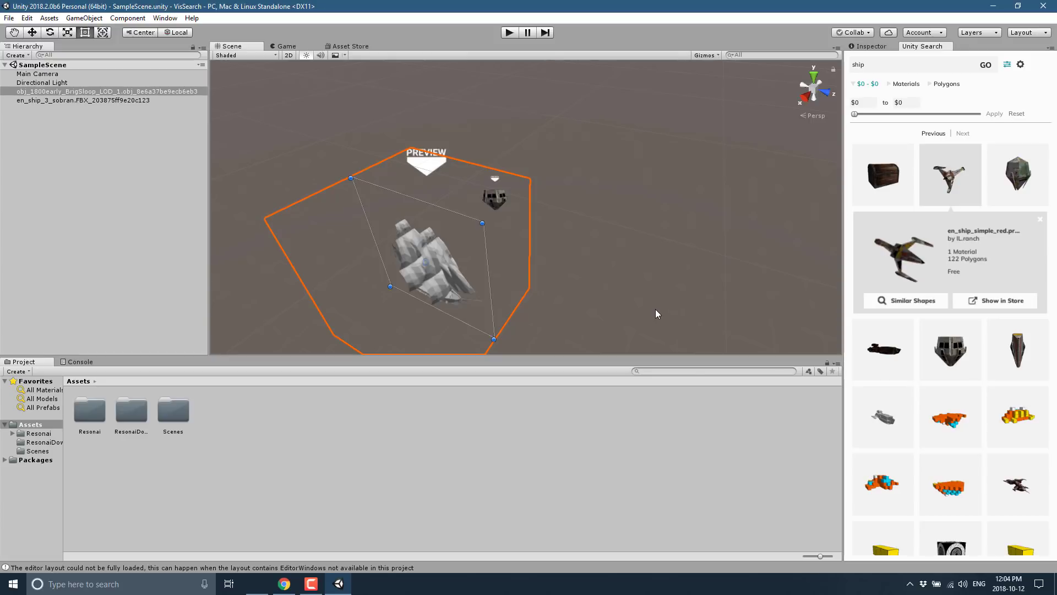
{"action": "left_click", "coordinate": [74, 100]}
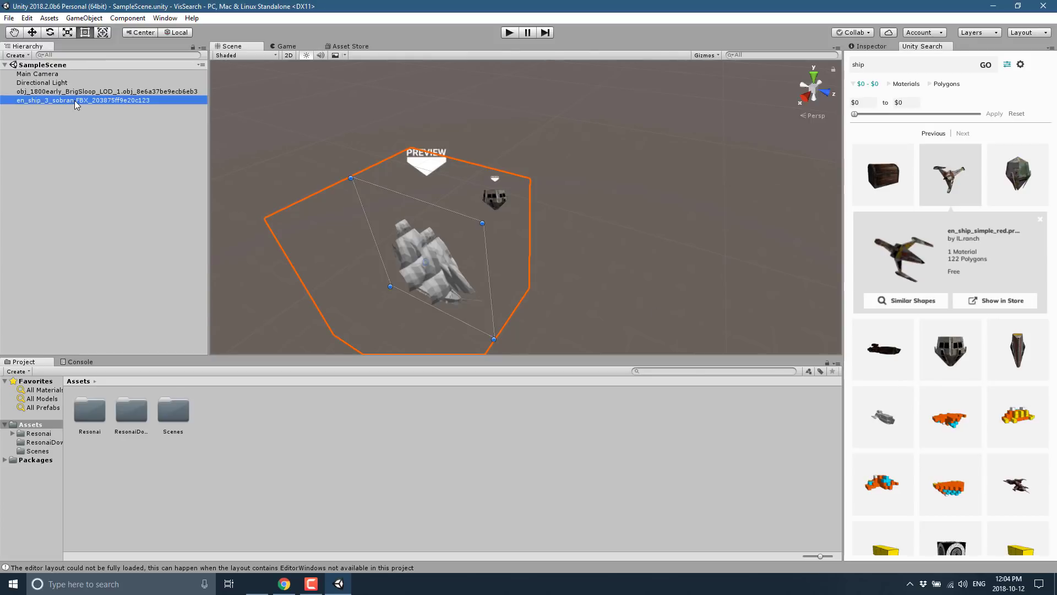
{"action": "key", "text": "Delete"}
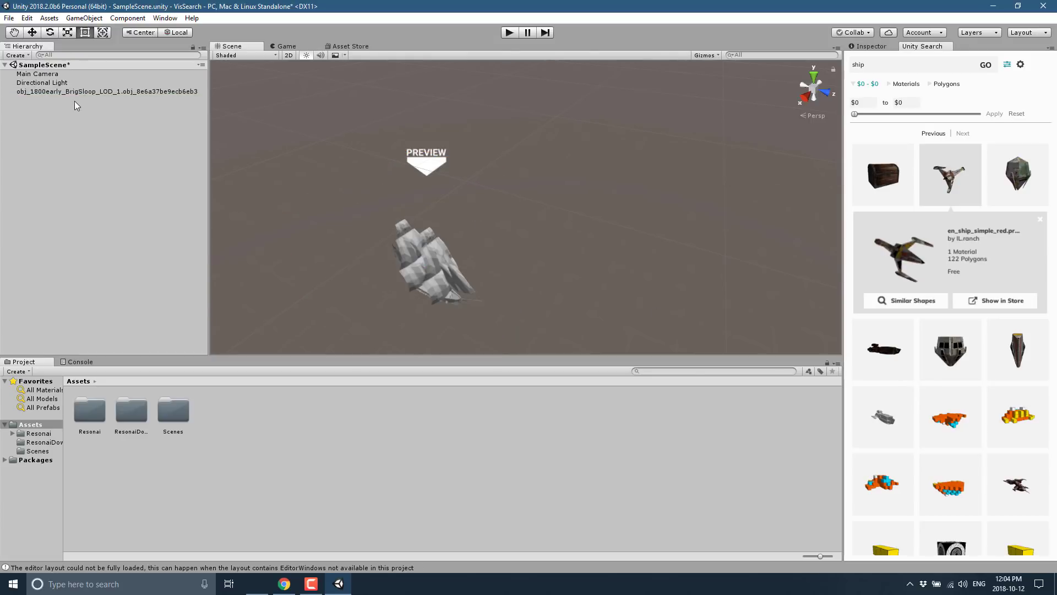
{"action": "left_click", "coordinate": [77, 91]}
{"action": "key", "text": "Delete"}
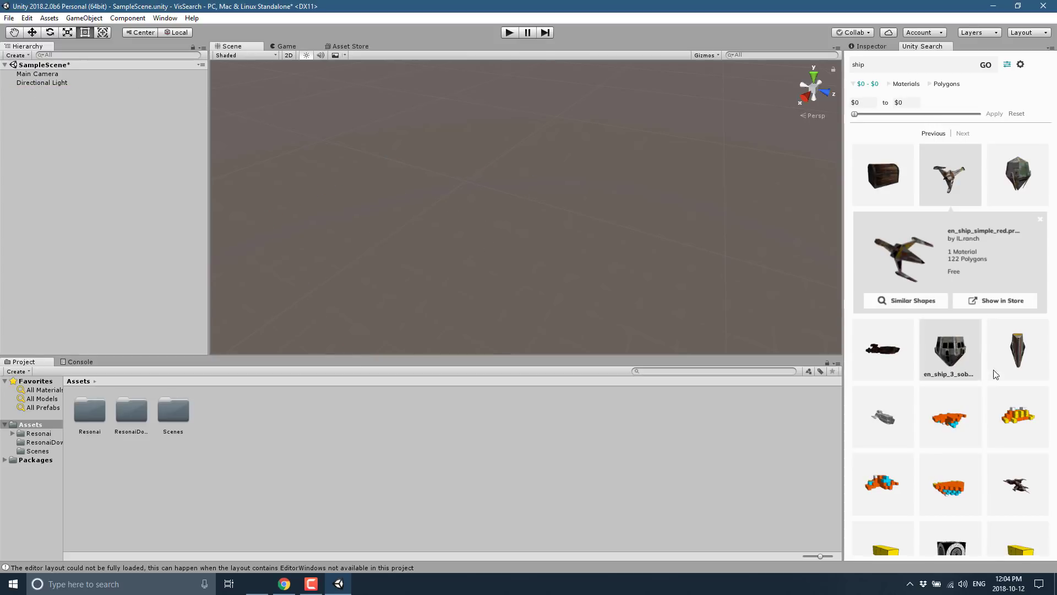
Add en_ship_3_sobran to the empty scene again, keep its original name, and delete it
{"action": "left_click_drag", "start_coordinate": [950, 349], "coordinate": [391, 175]}
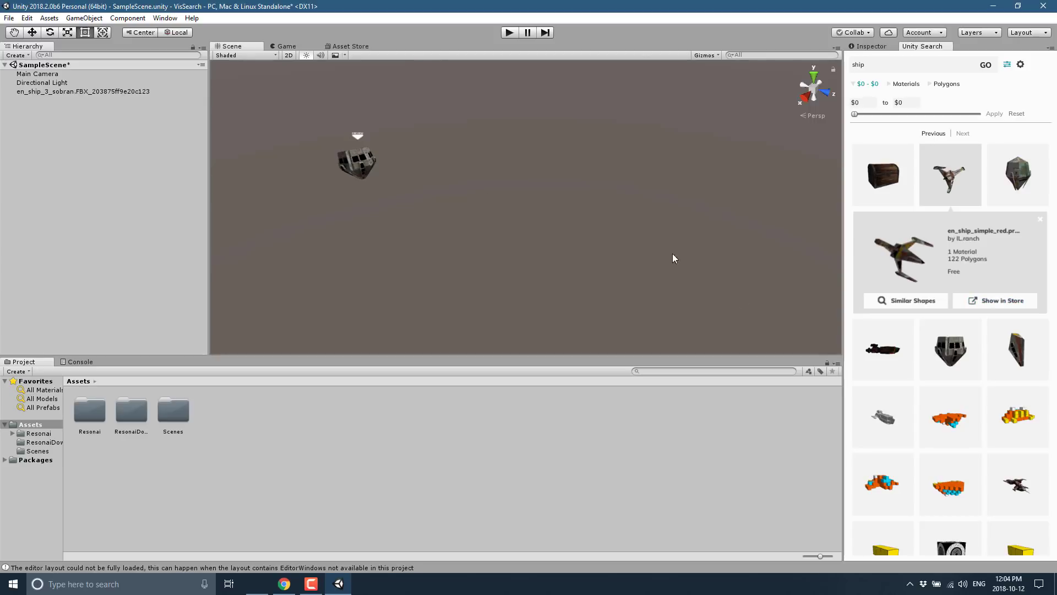
{"action": "left_click", "coordinate": [101, 91]}
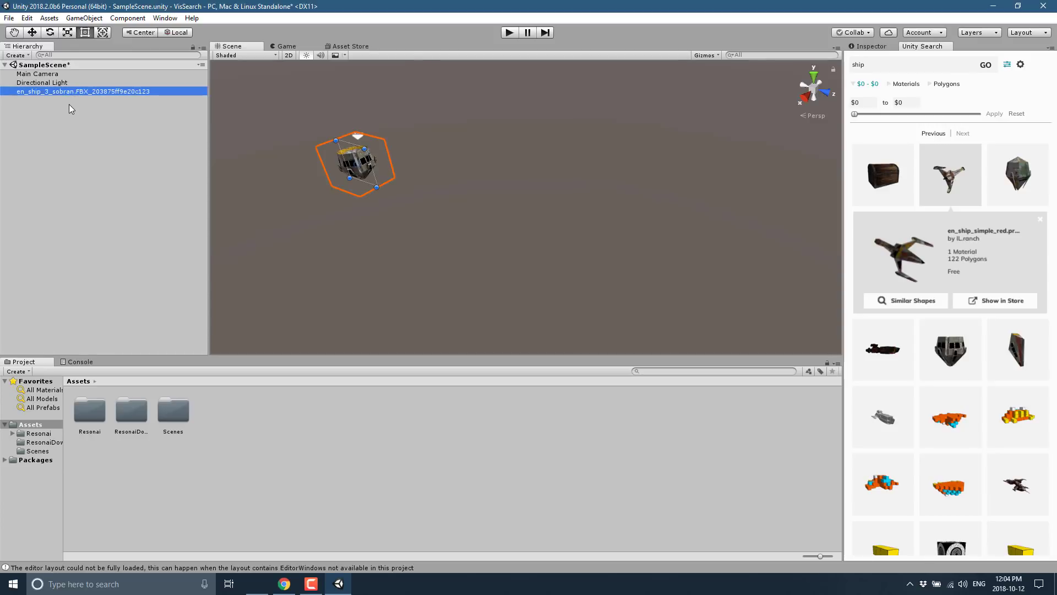
{"action": "key", "text": "F2"}
{"action": "key", "text": "BackSpace"}
{"action": "left_click", "coordinate": [134, 139]}
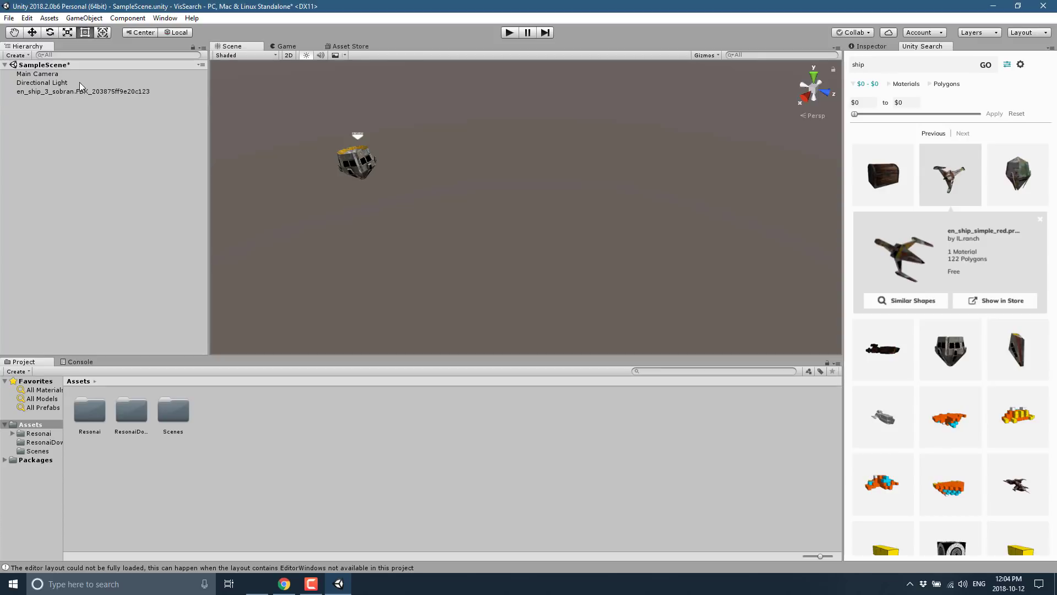
{"action": "left_click", "coordinate": [87, 90]}
{"action": "key", "text": "Delete"}
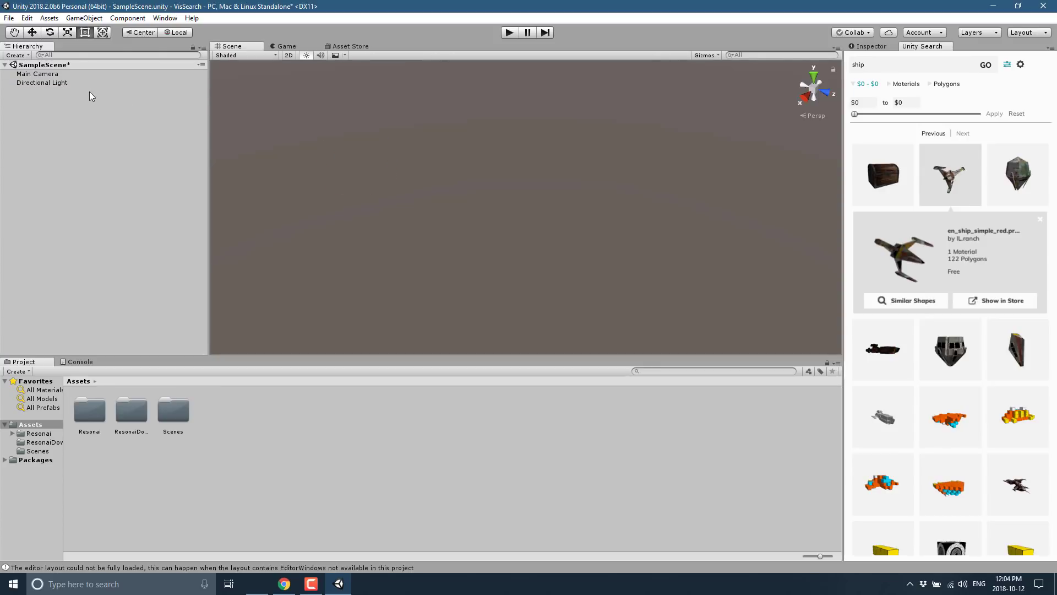
In the Package Manager, show all packages and select ProBuilder 3.0.9 to install
{"action": "left_click", "coordinate": [164, 19]}
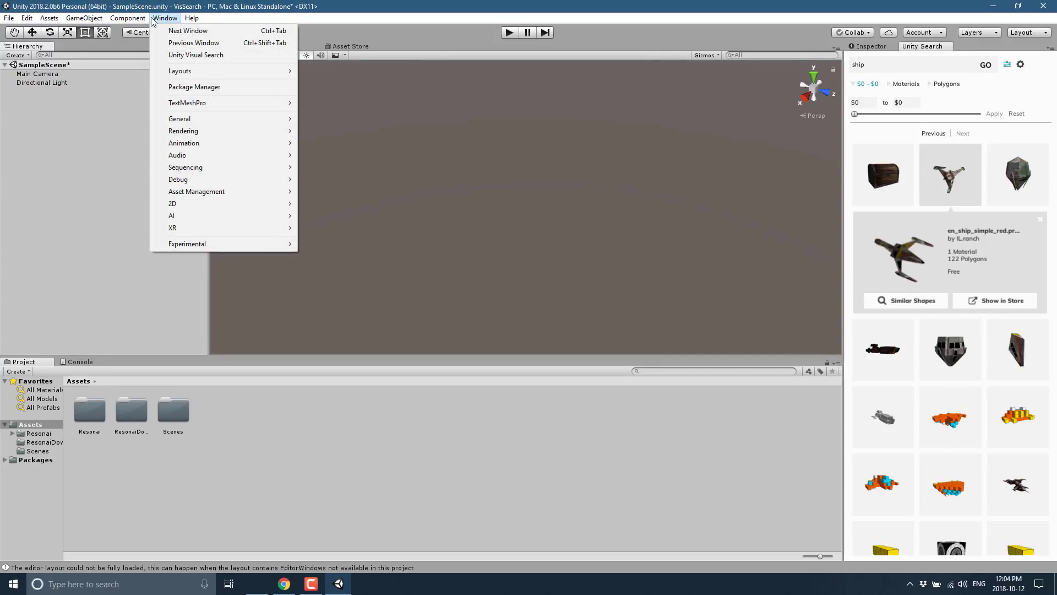
{"action": "left_click", "coordinate": [203, 88]}
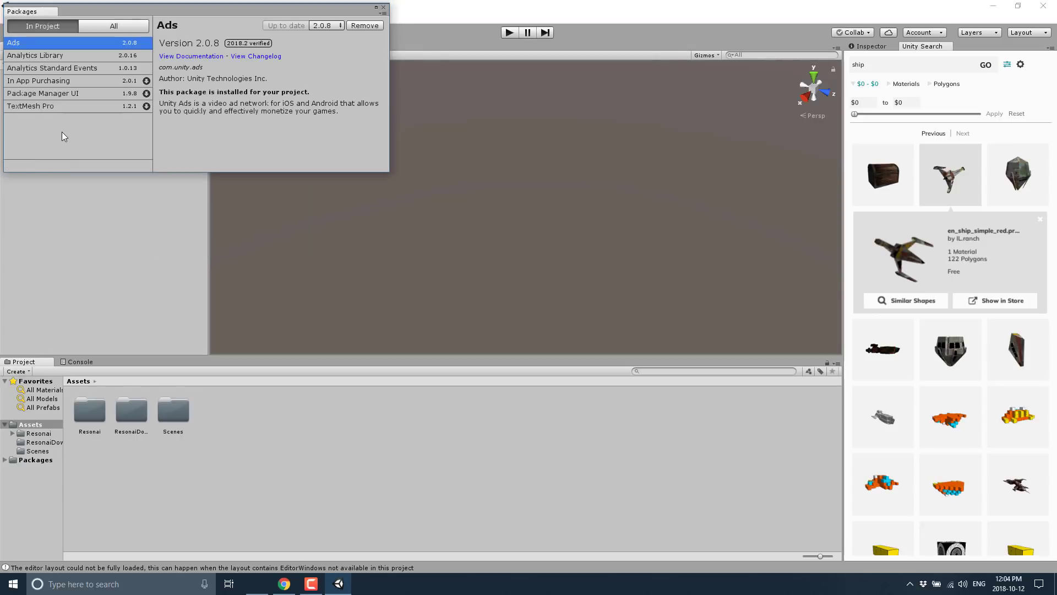
{"action": "left_click", "coordinate": [113, 25]}
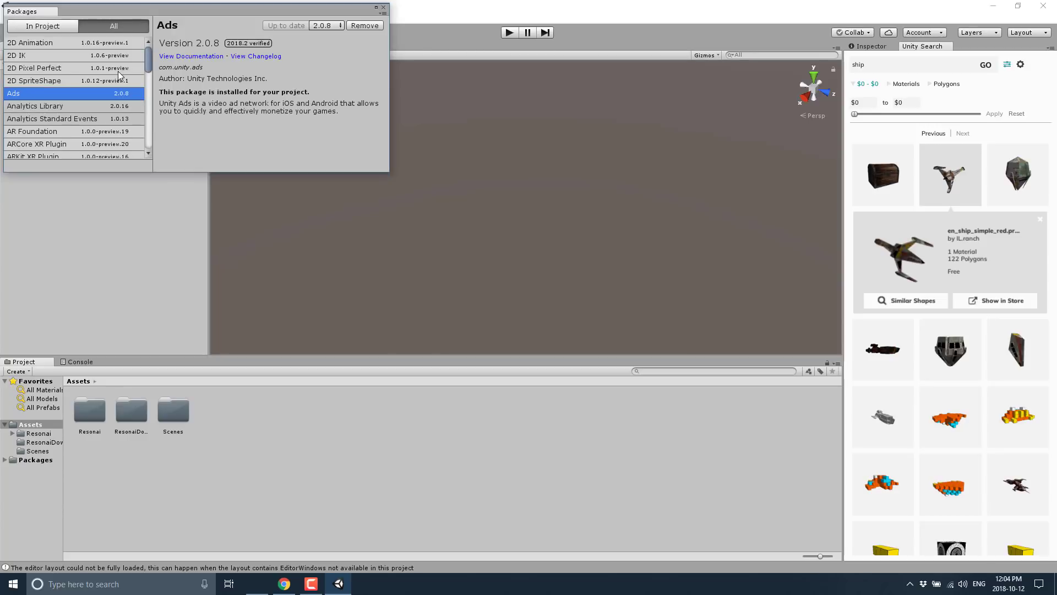
{"action": "scroll", "coordinate": [118, 71], "scroll_direction": "down", "scroll_amount": 6}
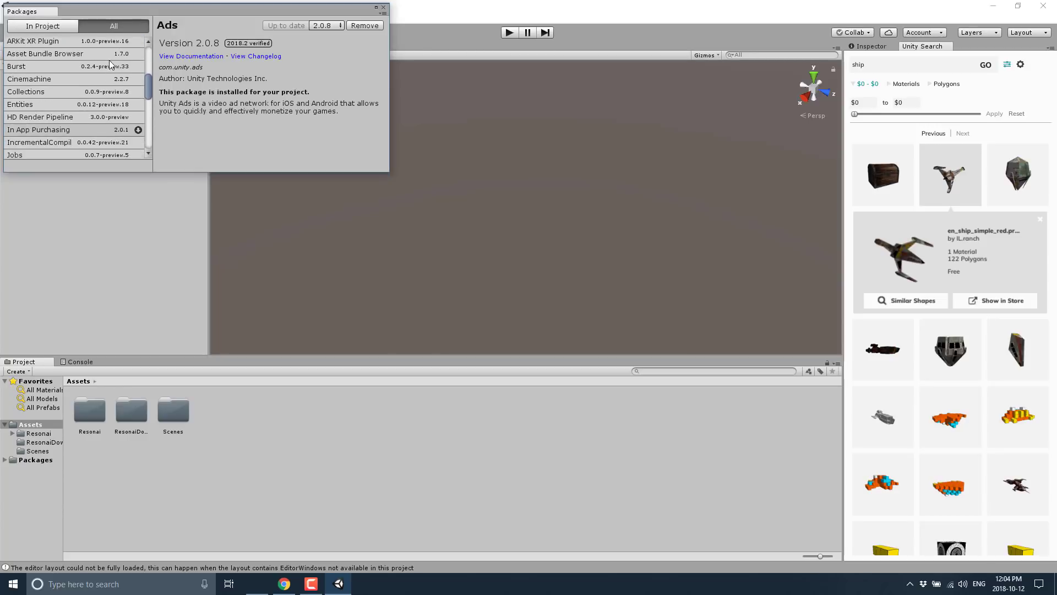
{"action": "scroll", "coordinate": [108, 118], "scroll_direction": "down", "scroll_amount": 5}
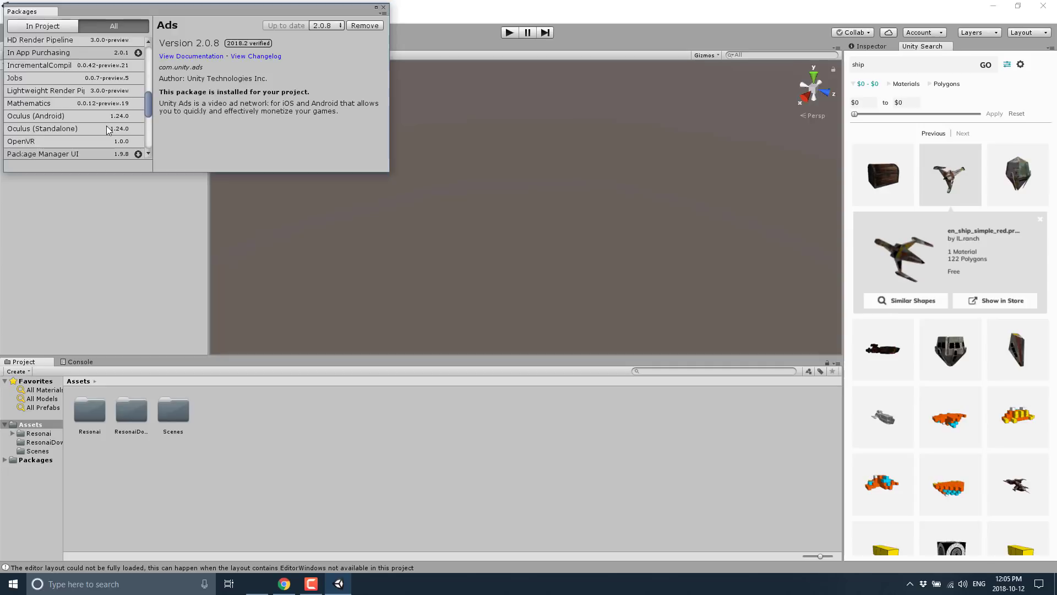
{"action": "scroll", "coordinate": [107, 126], "scroll_direction": "down", "scroll_amount": 2}
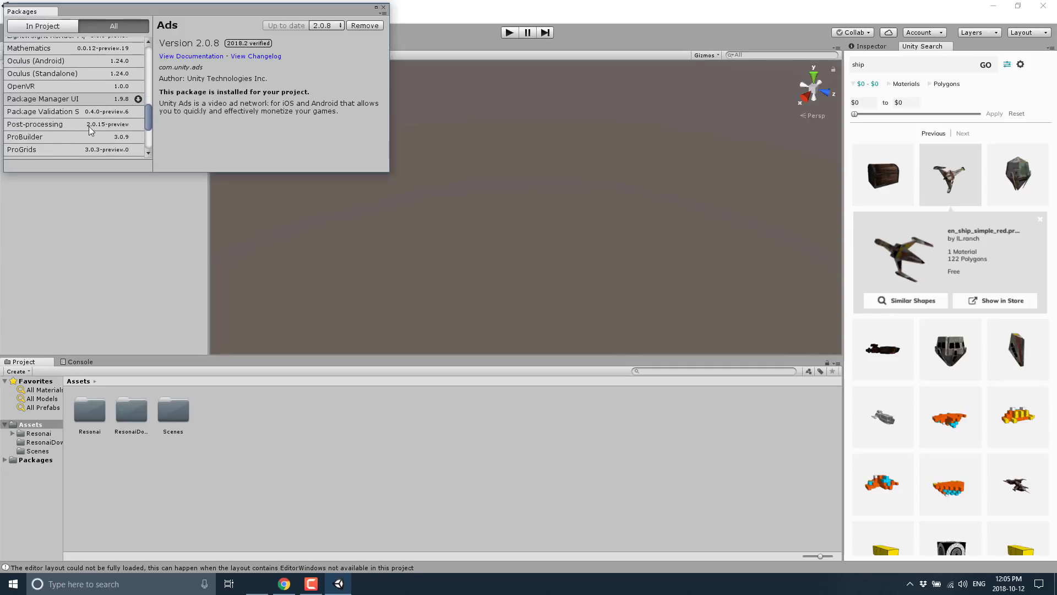
{"action": "left_click", "coordinate": [48, 137]}
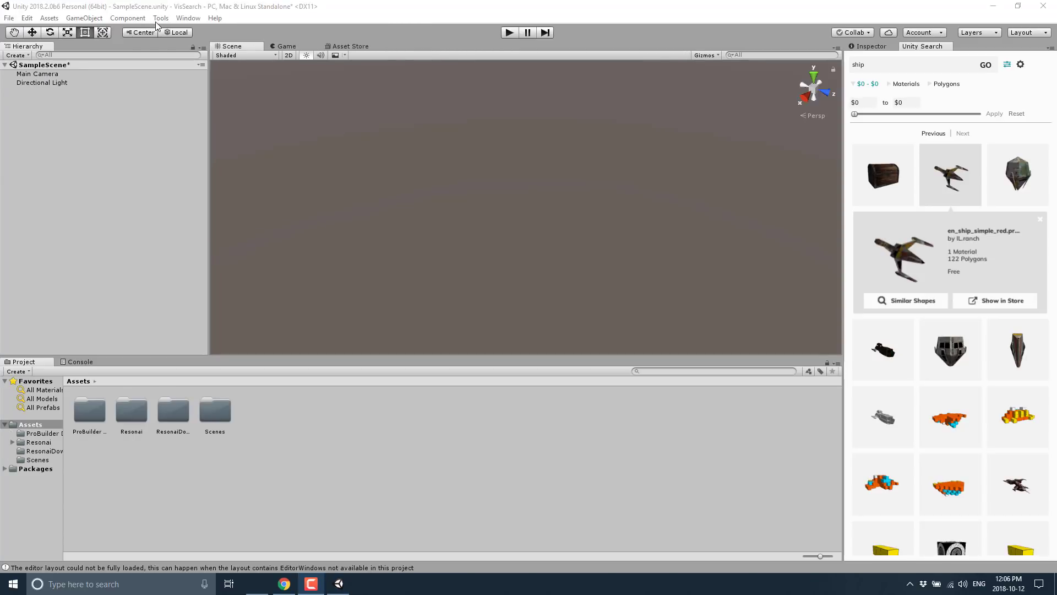
Start a new poly shape via Tools > ProBuilder > Editors > New Poly Shape
{"action": "left_click", "coordinate": [161, 19]}
{"action": "mouse_move", "coordinate": [188, 31]}
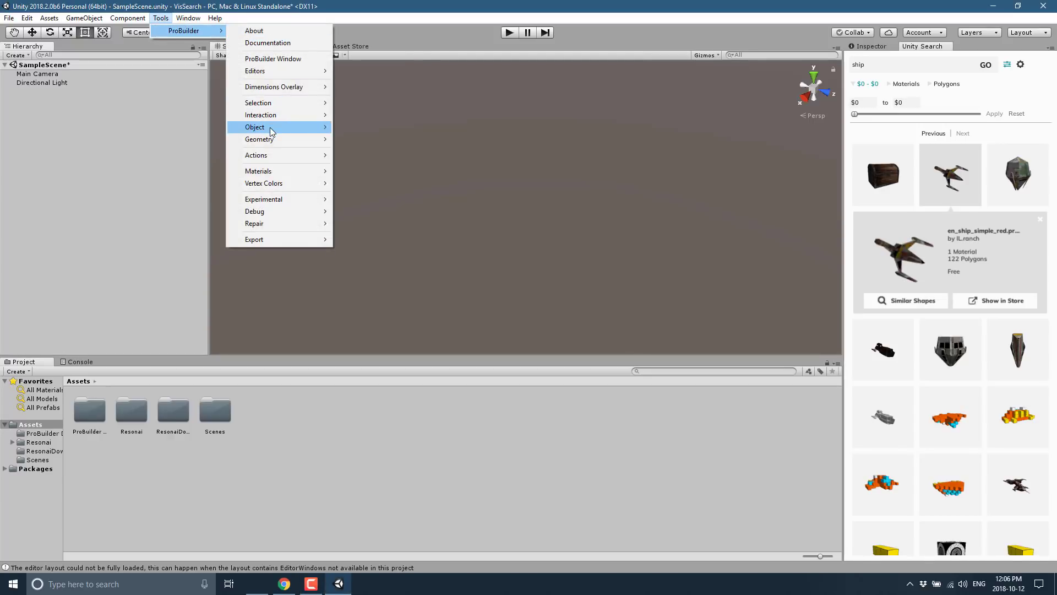
{"action": "mouse_move", "coordinate": [270, 128]}
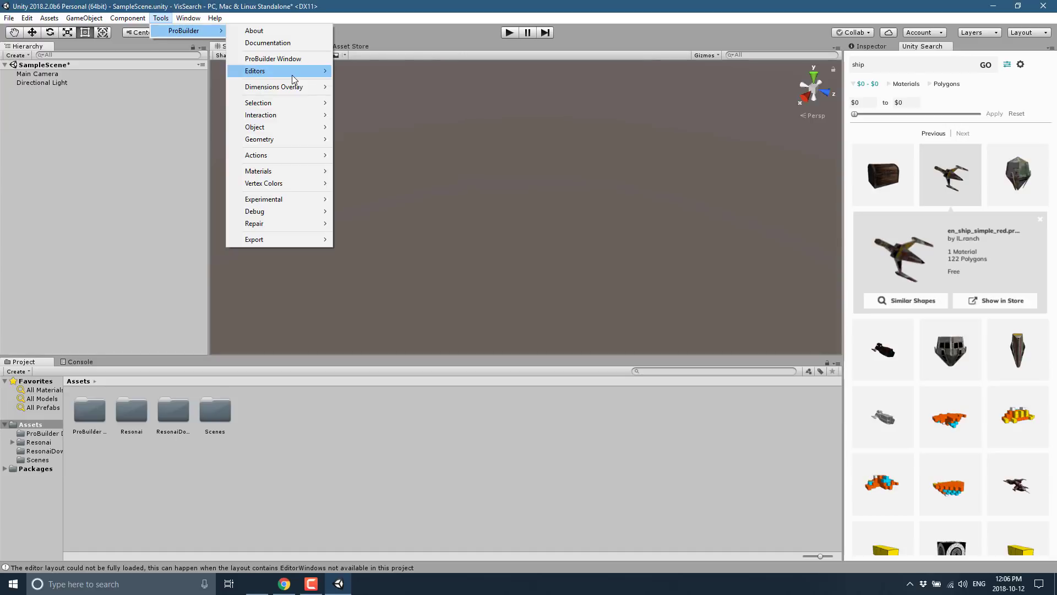
{"action": "mouse_move", "coordinate": [292, 75]}
{"action": "left_click", "coordinate": [430, 81]}
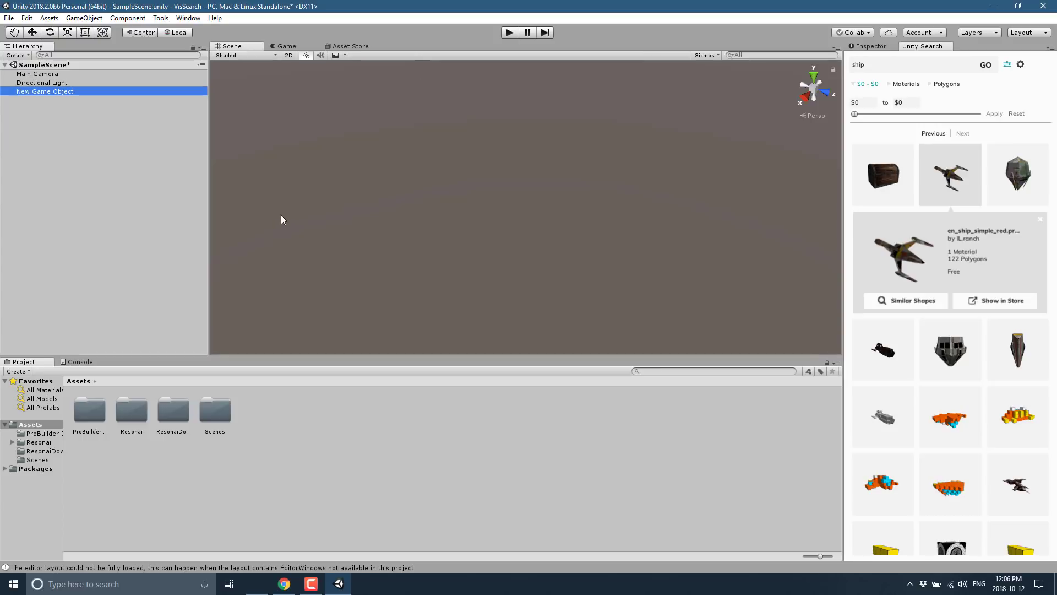
Trace the finger outline point by point, close it at the first point, and set a low wall height
{"action": "left_click", "coordinate": [345, 180]}
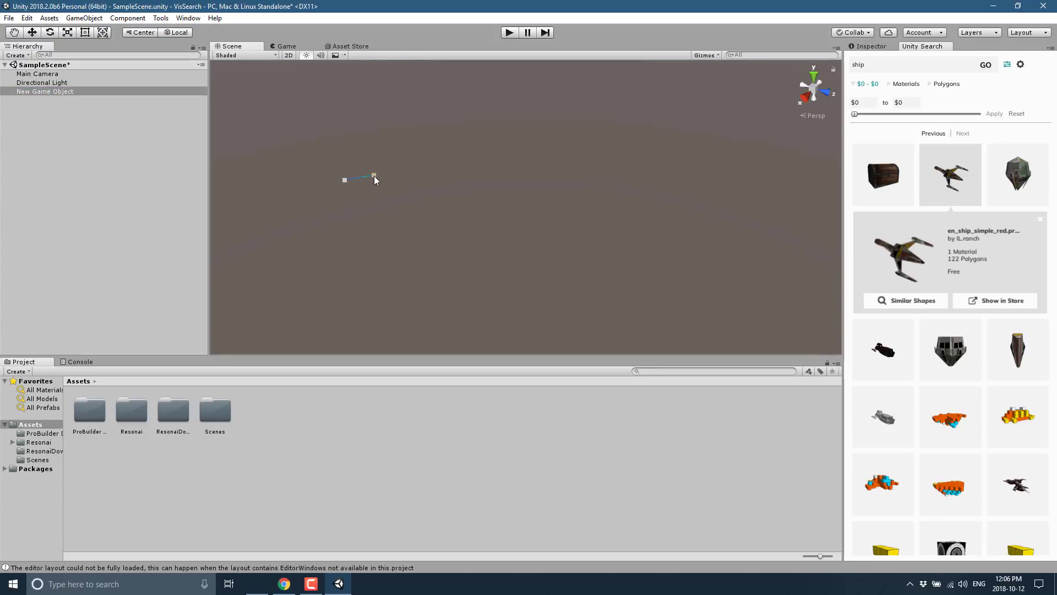
{"action": "left_click", "coordinate": [473, 181]}
{"action": "left_click", "coordinate": [515, 175]}
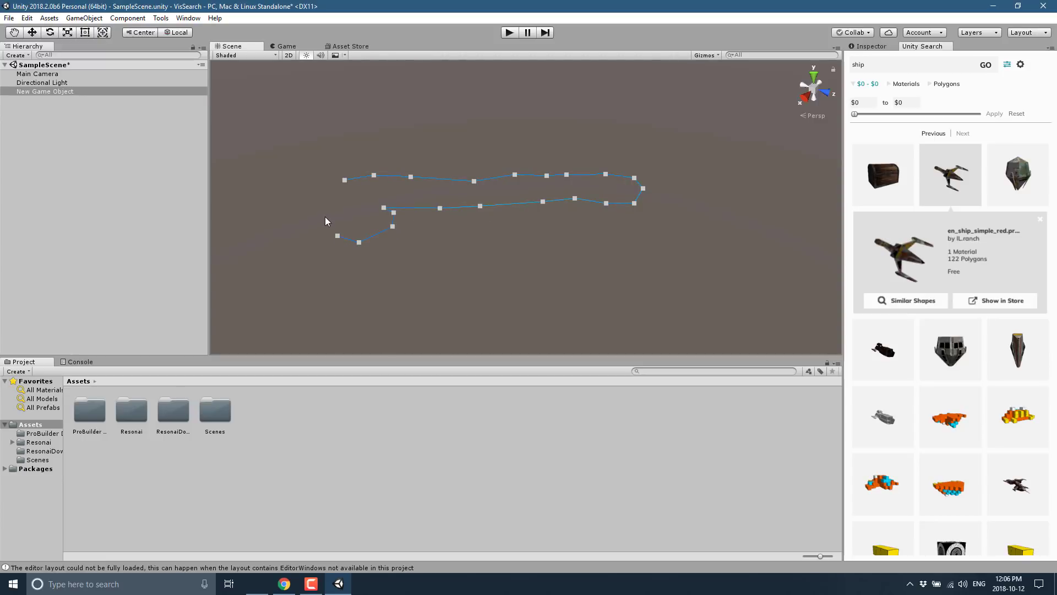
{"action": "left_click", "coordinate": [344, 181]}
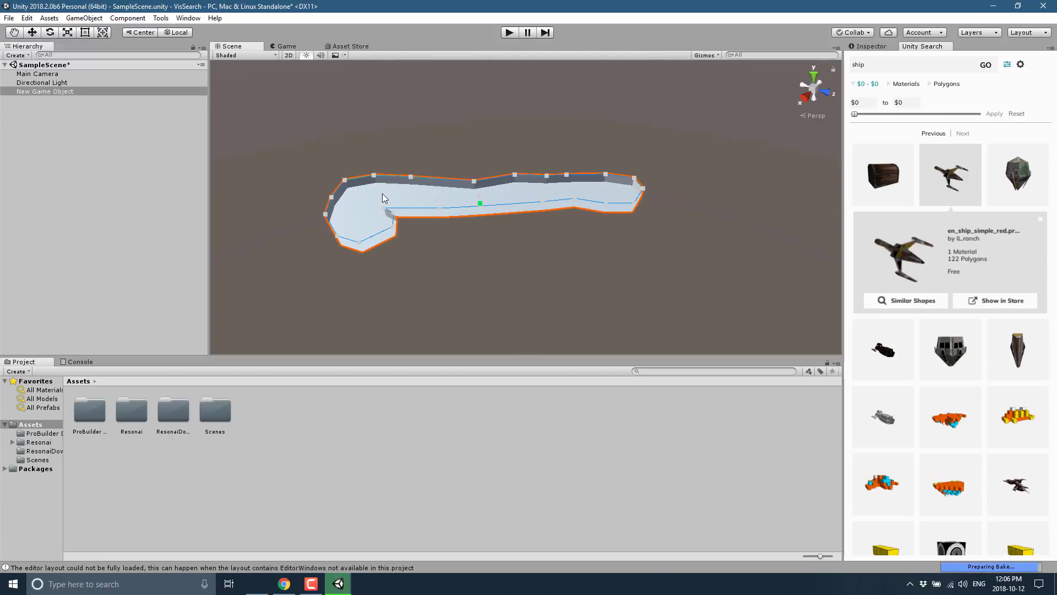
{"action": "left_click", "coordinate": [568, 252]}
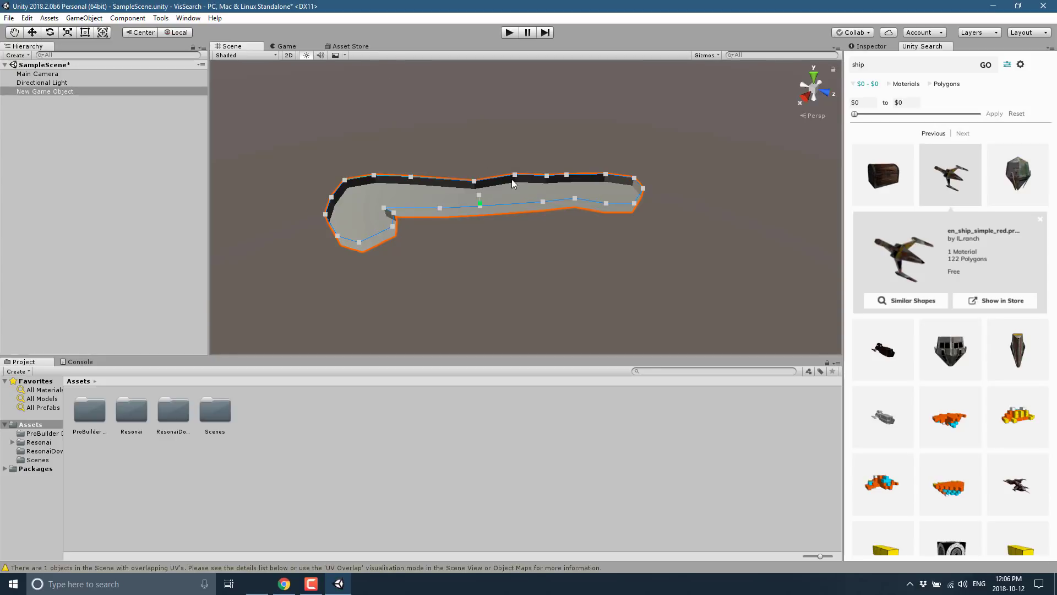
Frame New Game Object in the Hierarchy and rename it 'PointingFInger'
{"action": "double_click", "coordinate": [58, 91]}
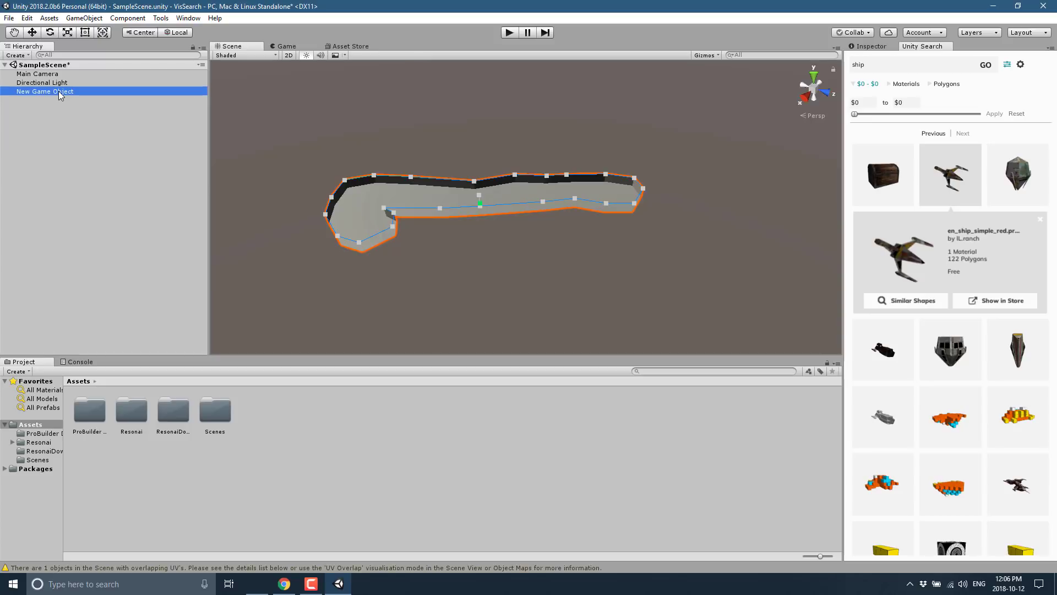
{"action": "right_click", "coordinate": [60, 91]}
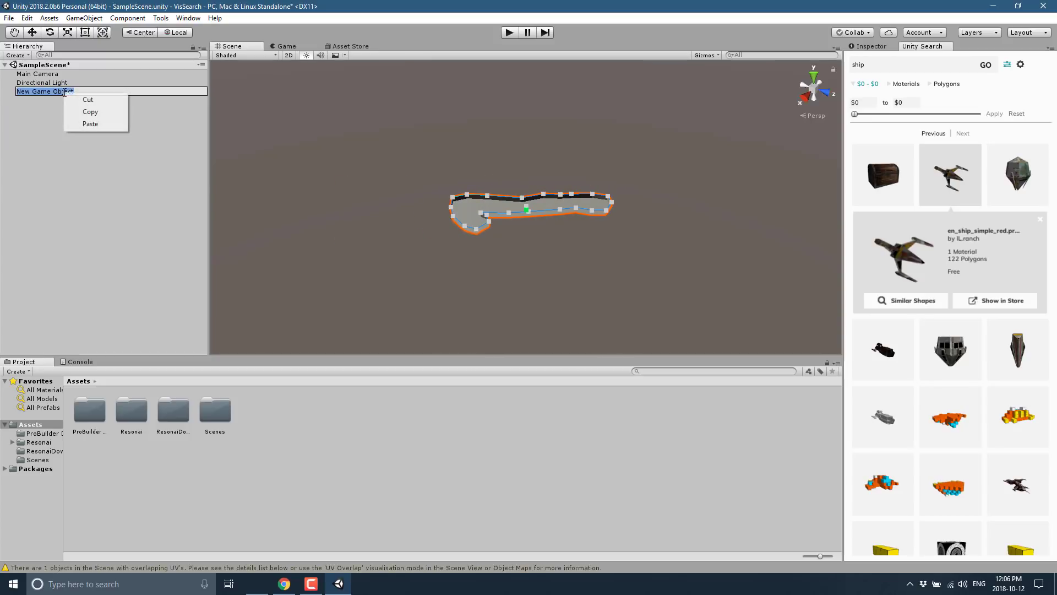
{"action": "key", "text": "Escape"}
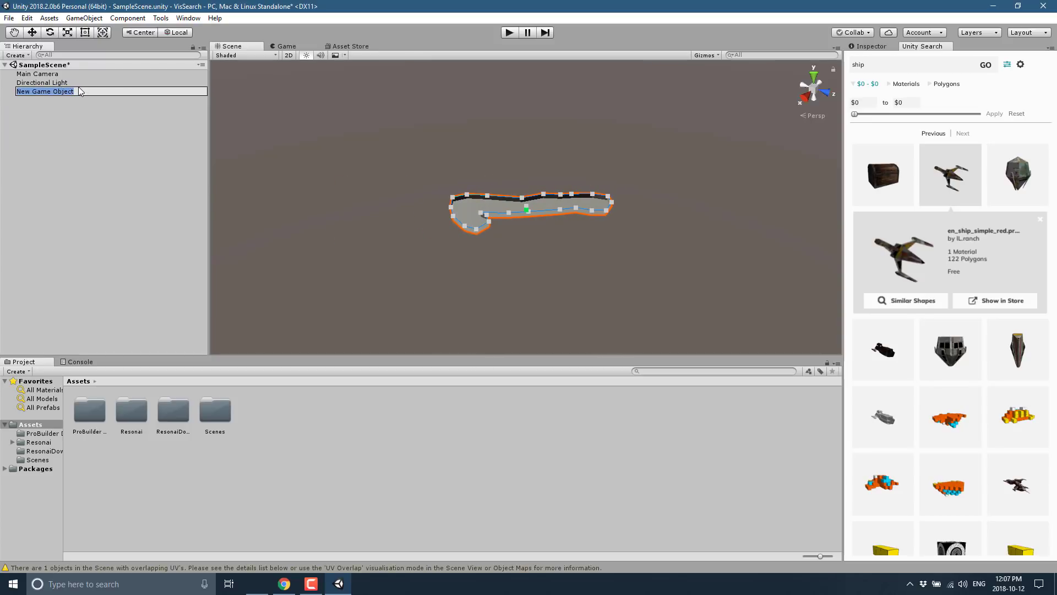
{"action": "type", "text": "PointingFInger"}
{"action": "key", "text": "Return"}
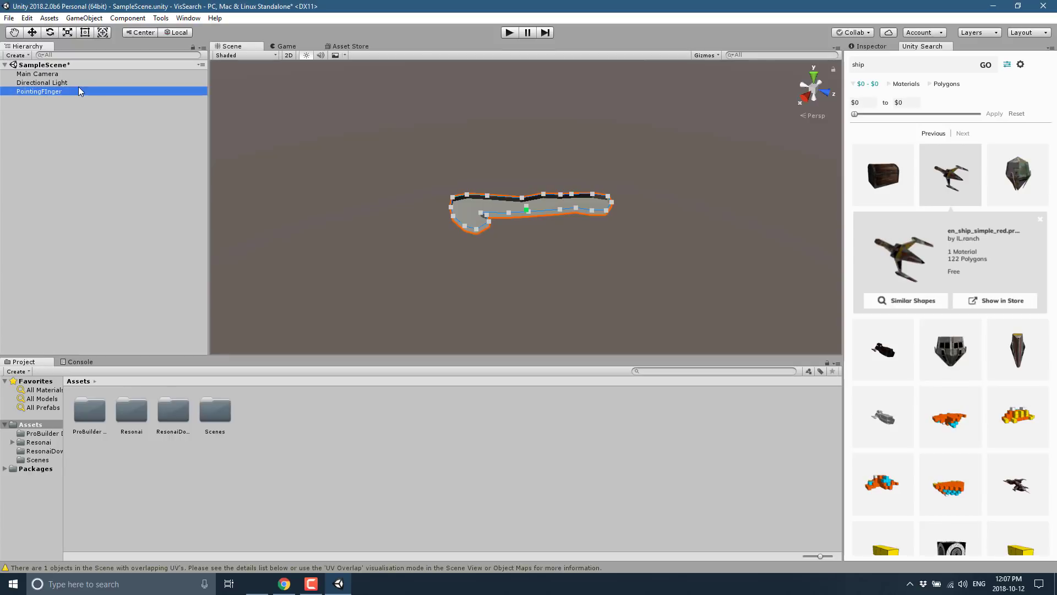
Run Unity Visual Search on PointingFInger and scroll the results down to MachineGun02
{"action": "right_click", "coordinate": [49, 88]}
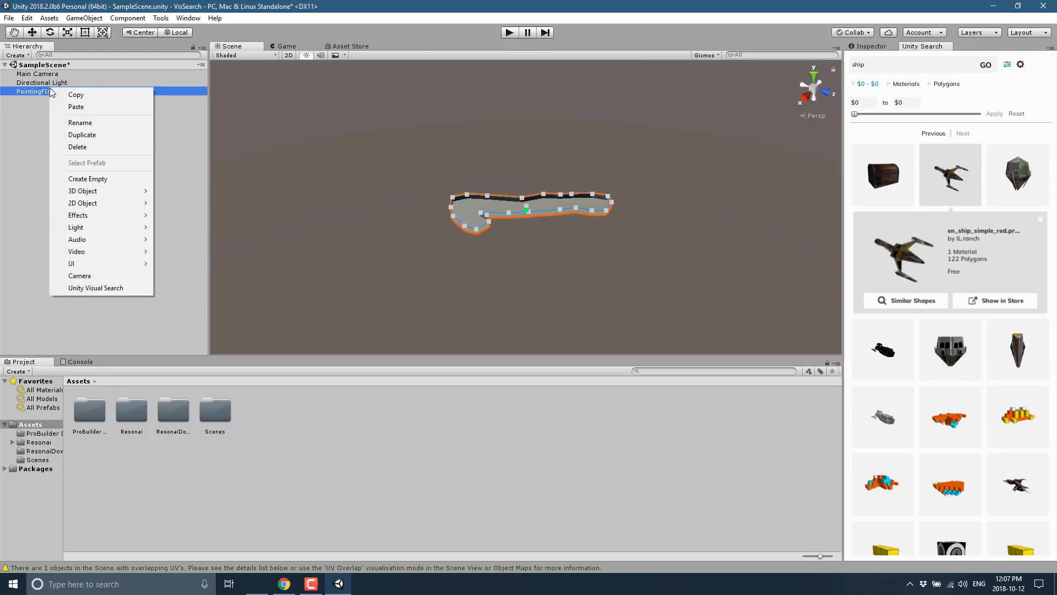
{"action": "left_click", "coordinate": [102, 288]}
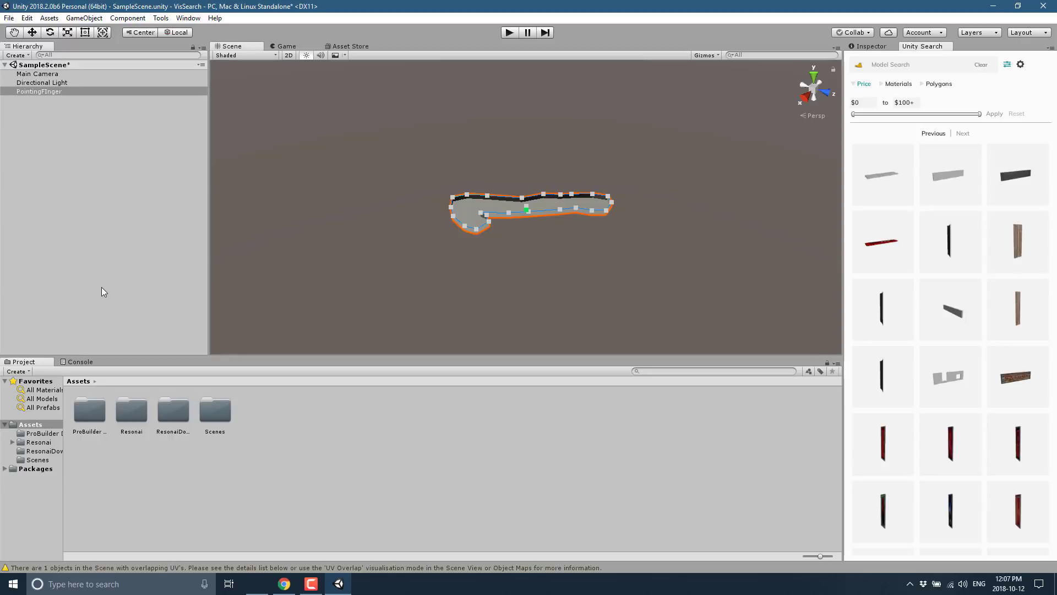
{"action": "scroll", "coordinate": [911, 382], "scroll_direction": "down", "scroll_amount": 8}
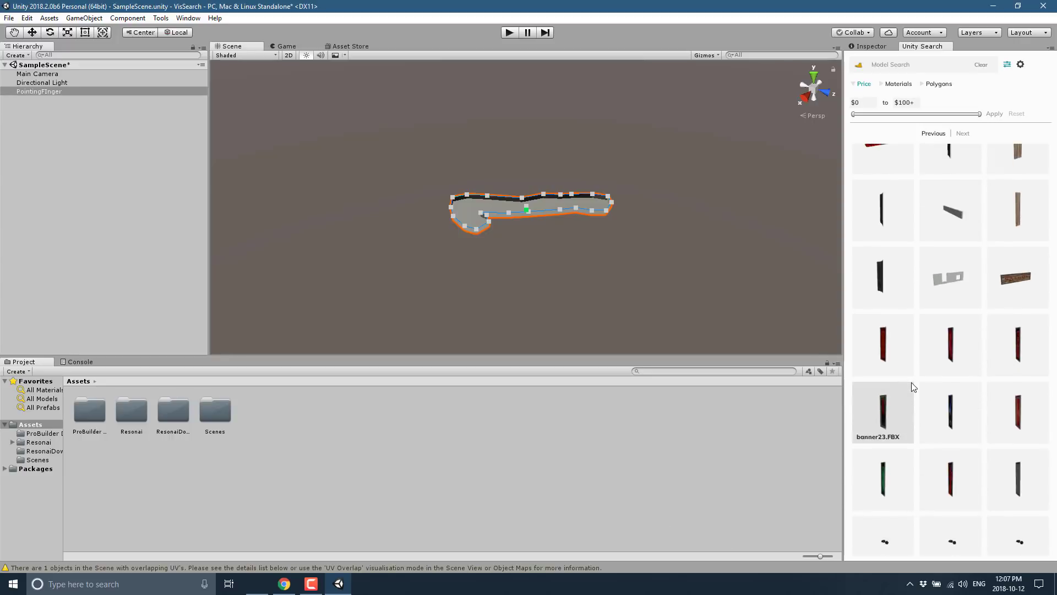
{"action": "scroll", "coordinate": [912, 385], "scroll_direction": "down", "scroll_amount": 6}
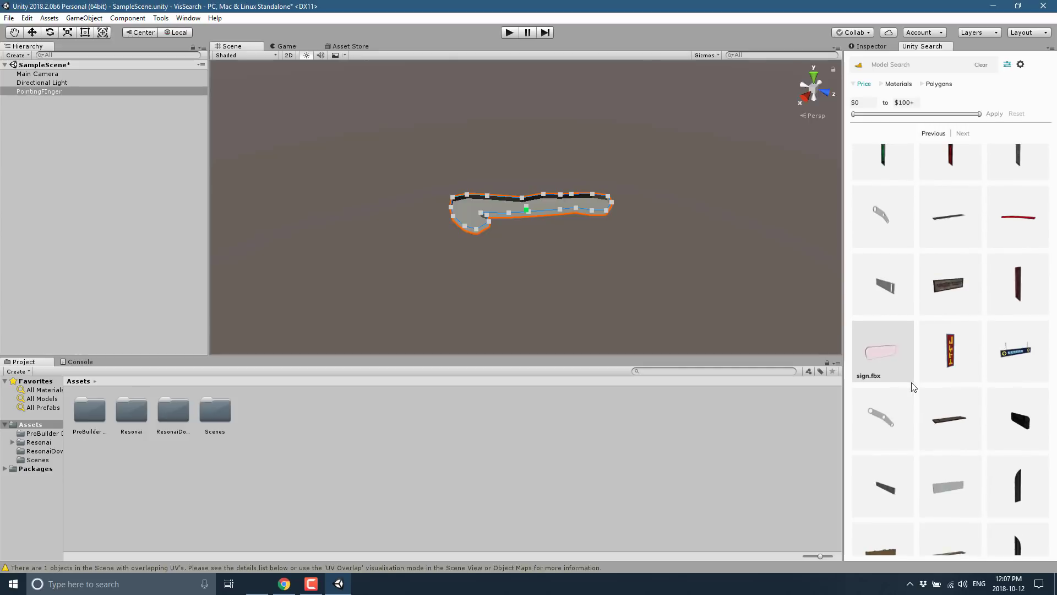
{"action": "scroll", "coordinate": [923, 380], "scroll_direction": "down", "scroll_amount": 9}
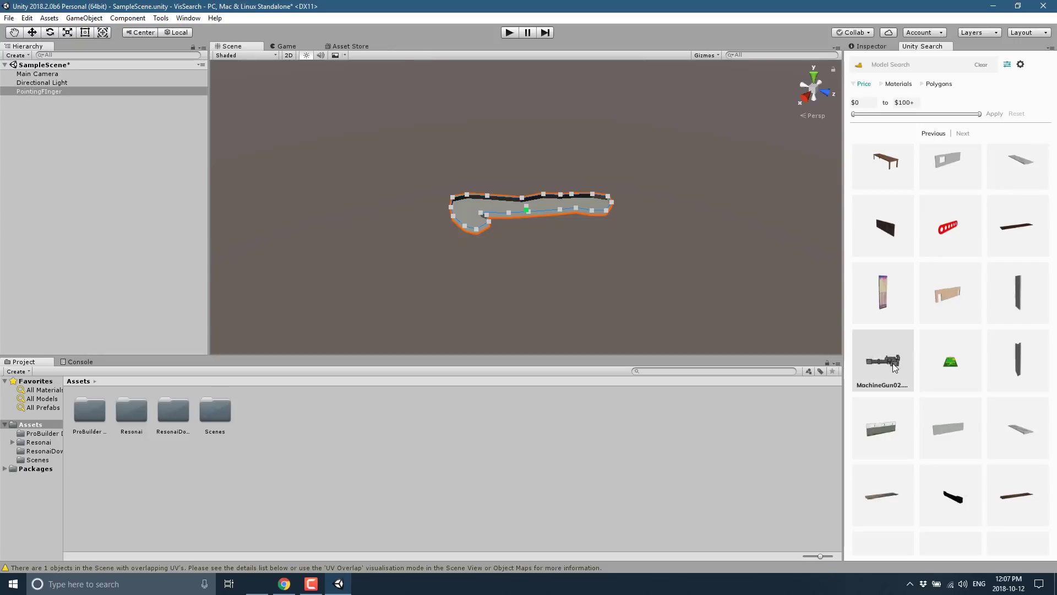
Drag the MachineGun02 result into the Scene view and zoom to inspect it
{"action": "left_click_drag", "start_coordinate": [893, 362], "coordinate": [524, 161]}
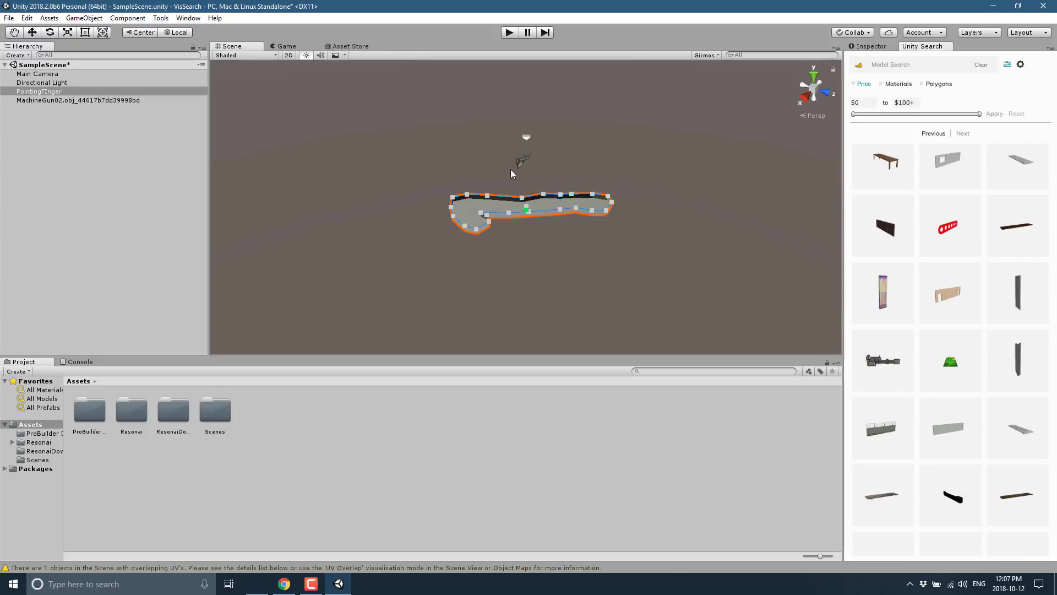
{"action": "scroll", "coordinate": [530, 181], "scroll_direction": "up", "scroll_amount": 5}
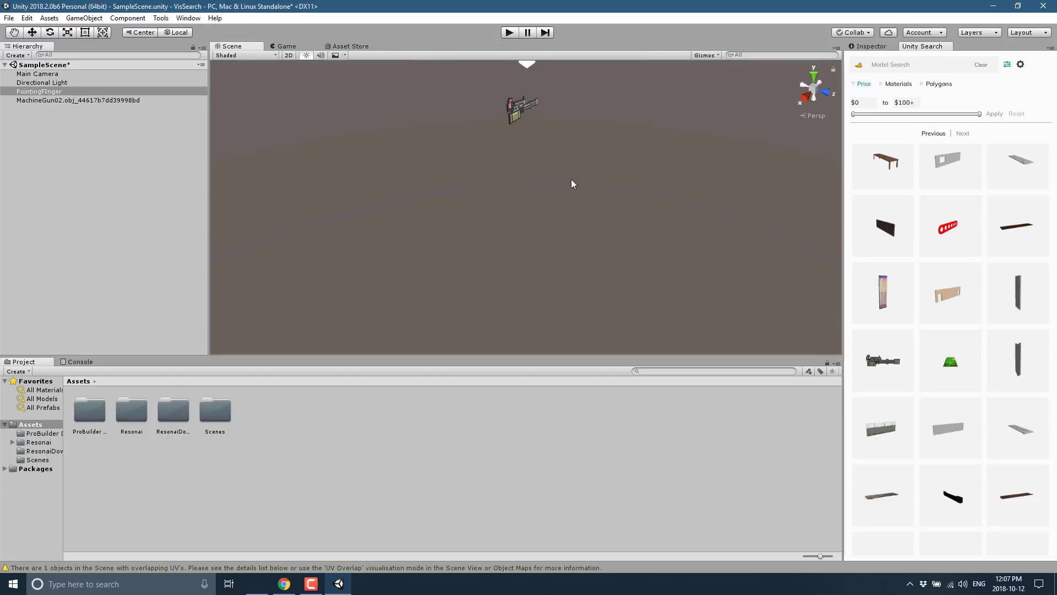
{"action": "scroll", "coordinate": [634, 269], "scroll_direction": "down", "scroll_amount": 5}
{"action": "scroll", "coordinate": [623, 266], "scroll_direction": "up", "scroll_amount": 3}
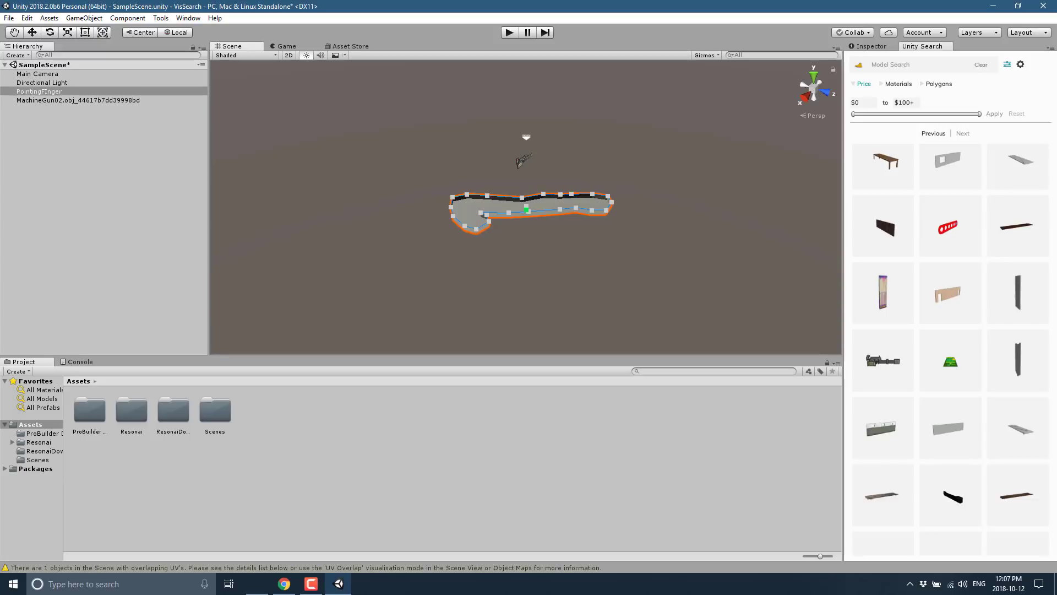
{"action": "scroll", "coordinate": [936, 286], "scroll_direction": "down", "scroll_amount": 10}
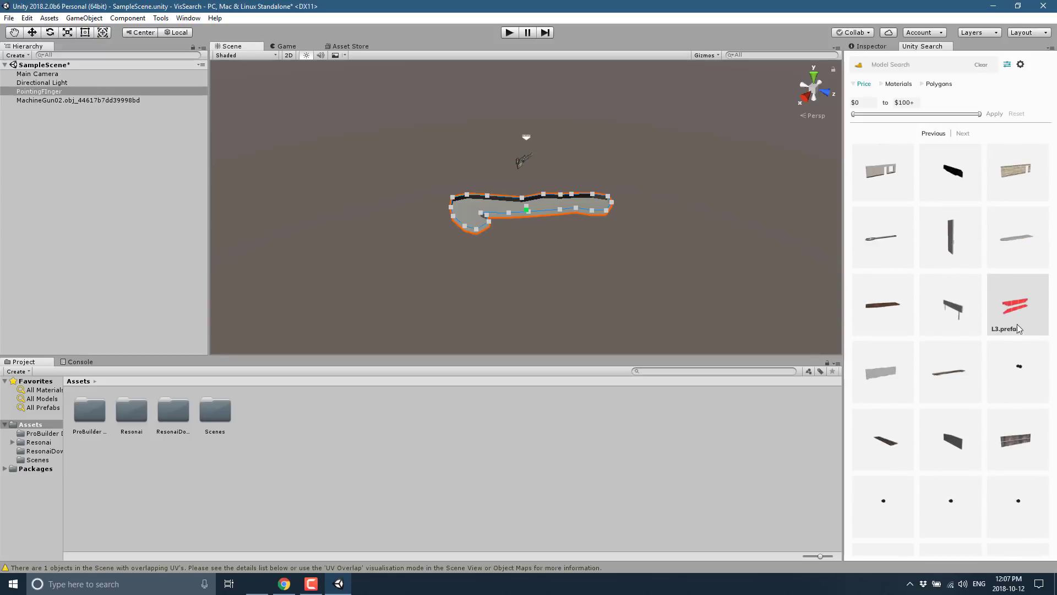
{"action": "scroll", "coordinate": [986, 323], "scroll_direction": "down", "scroll_amount": 8}
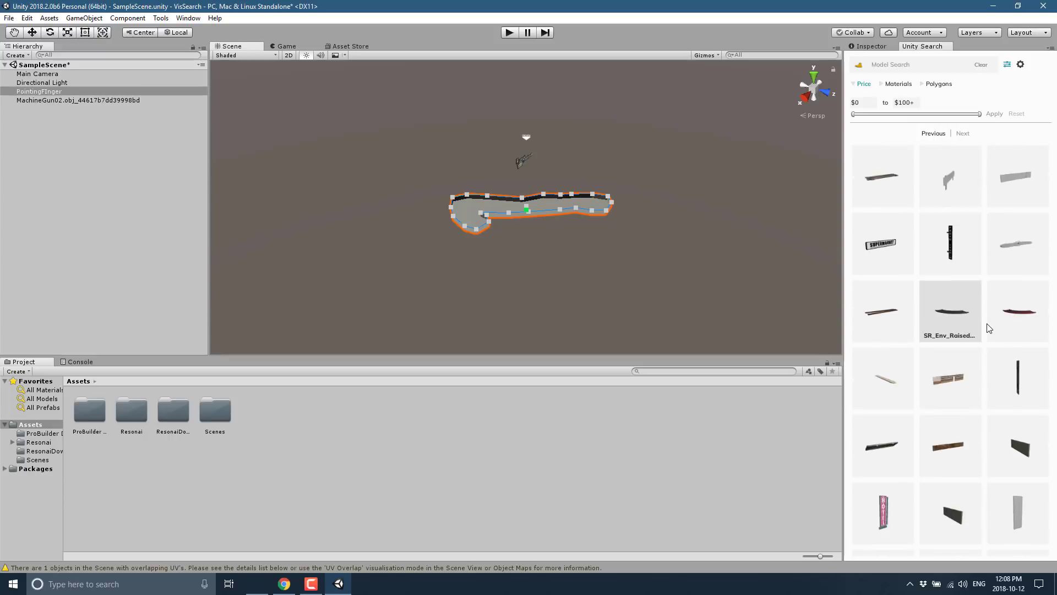
{"action": "scroll", "coordinate": [987, 328], "scroll_direction": "down", "scroll_amount": 5}
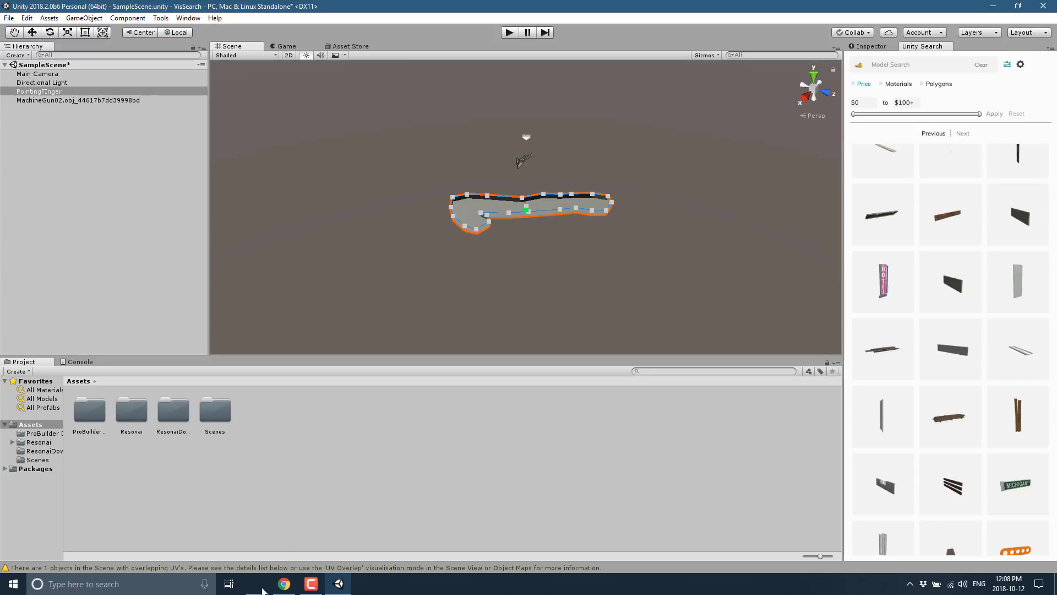
Back in the Chrome blog post, find '2018' on the page, then scroll to the top
{"action": "left_click", "coordinate": [284, 583]}
{"action": "key", "text": "ctrl+f"}
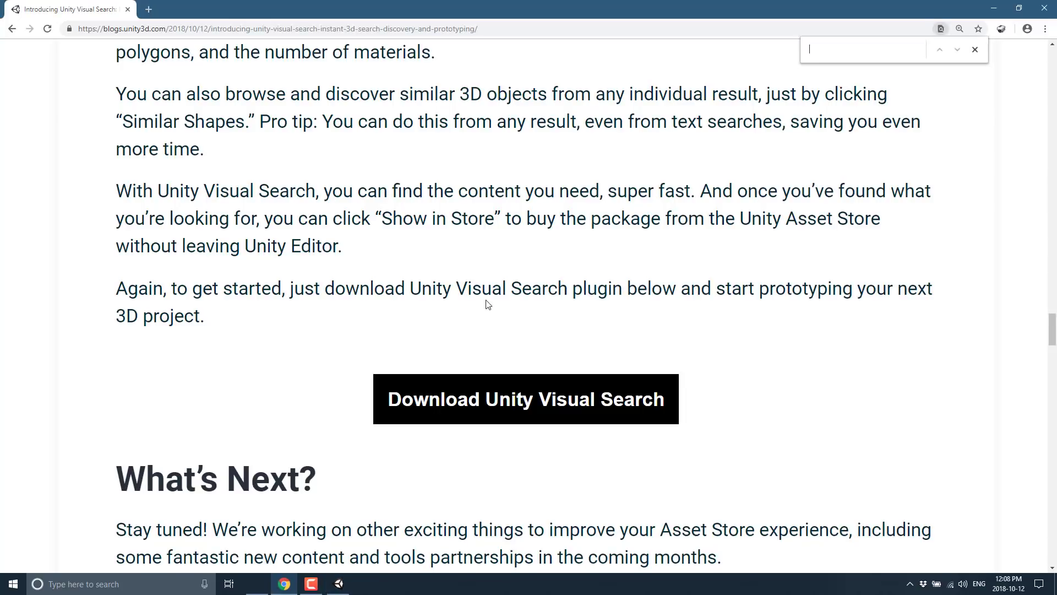
{"action": "type", "text": "2018"}
{"action": "key", "text": "Return"}
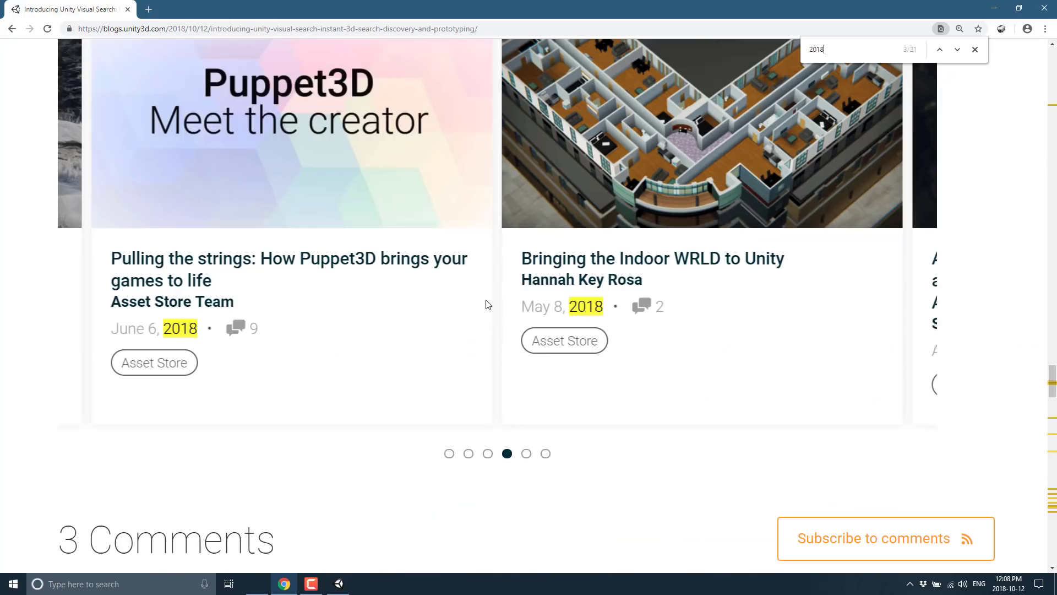
{"action": "key", "text": "Escape"}
{"action": "scroll", "coordinate": [550, 434], "scroll_direction": "up", "scroll_amount": 12}
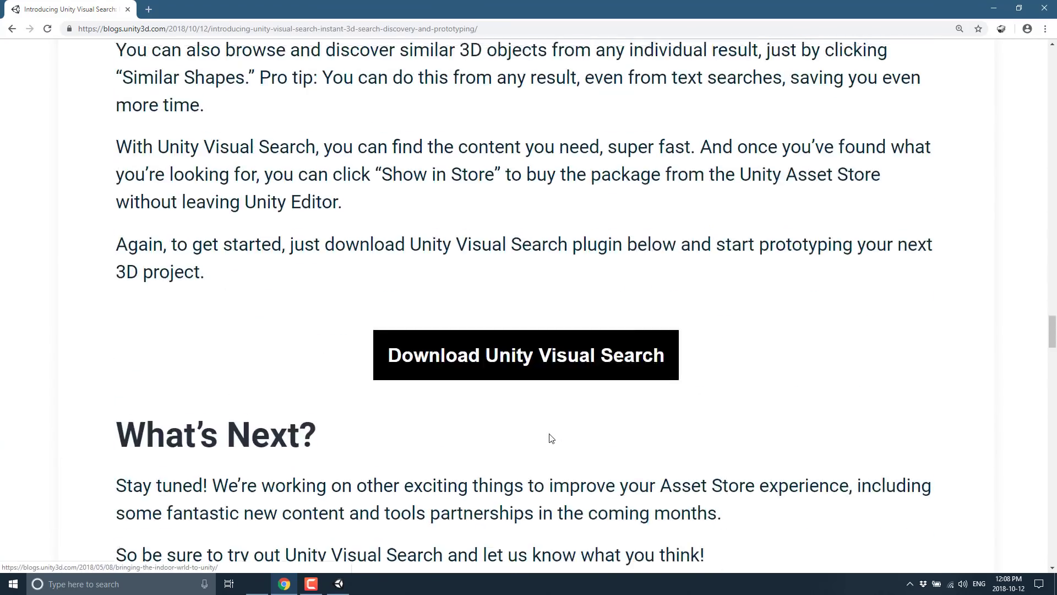
{"action": "scroll", "coordinate": [551, 438], "scroll_direction": "up", "scroll_amount": 15}
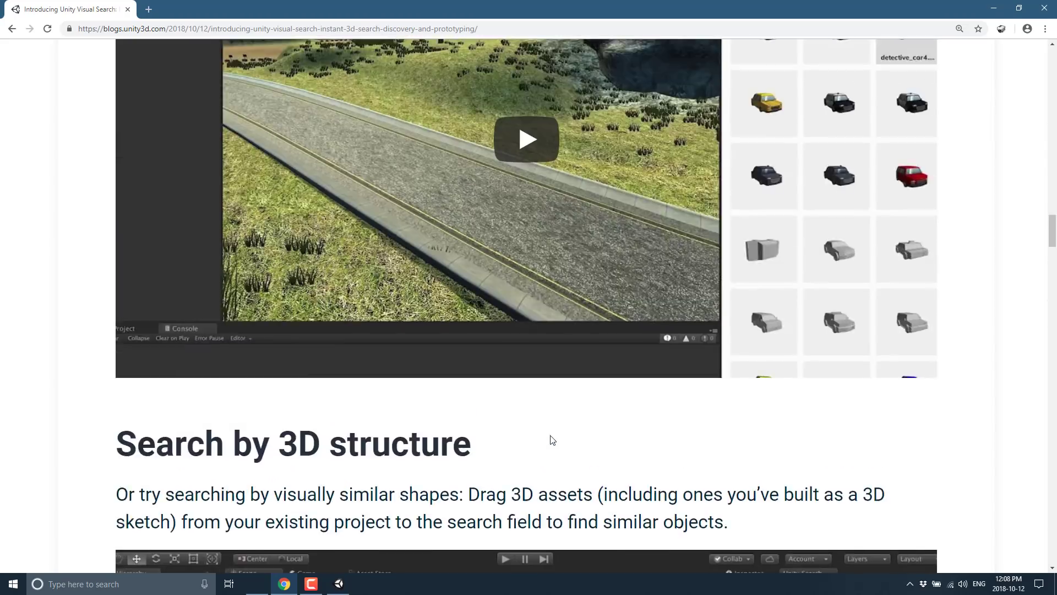
{"action": "scroll", "coordinate": [551, 439], "scroll_direction": "up", "scroll_amount": 20}
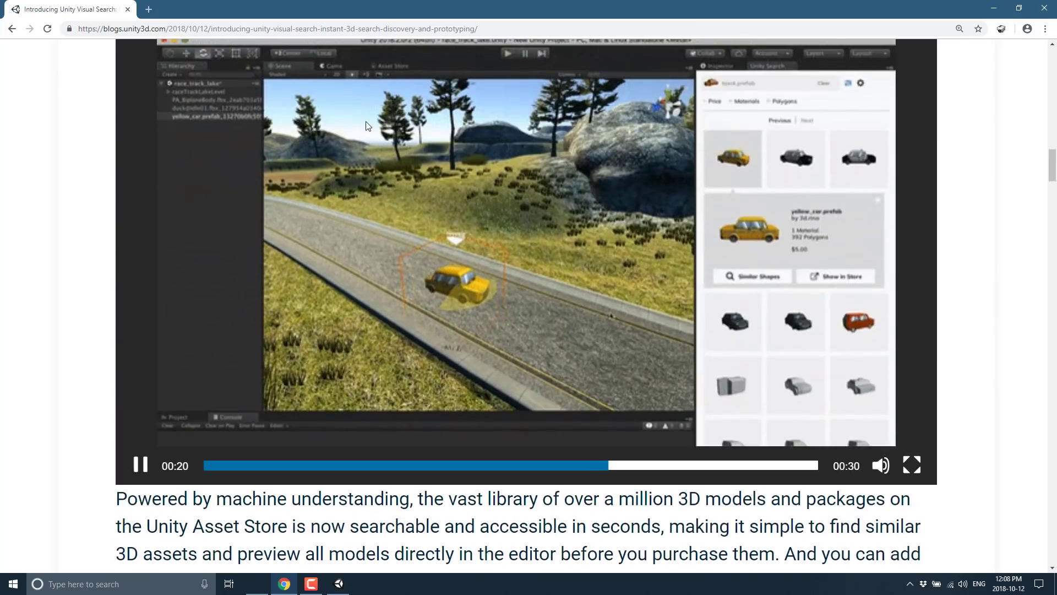
{"action": "scroll", "coordinate": [367, 125], "scroll_direction": "up", "scroll_amount": 20}
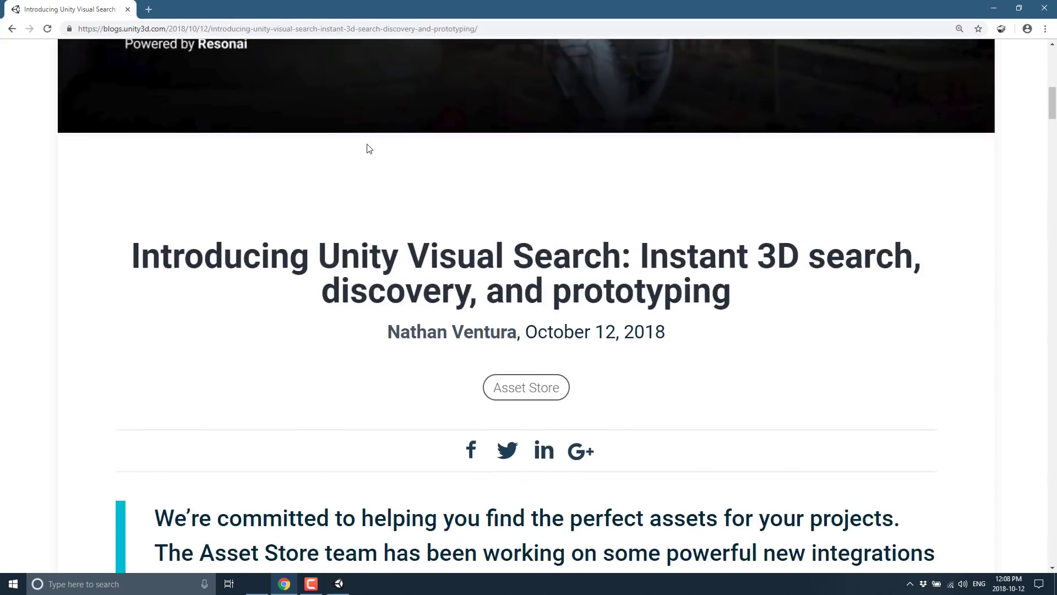